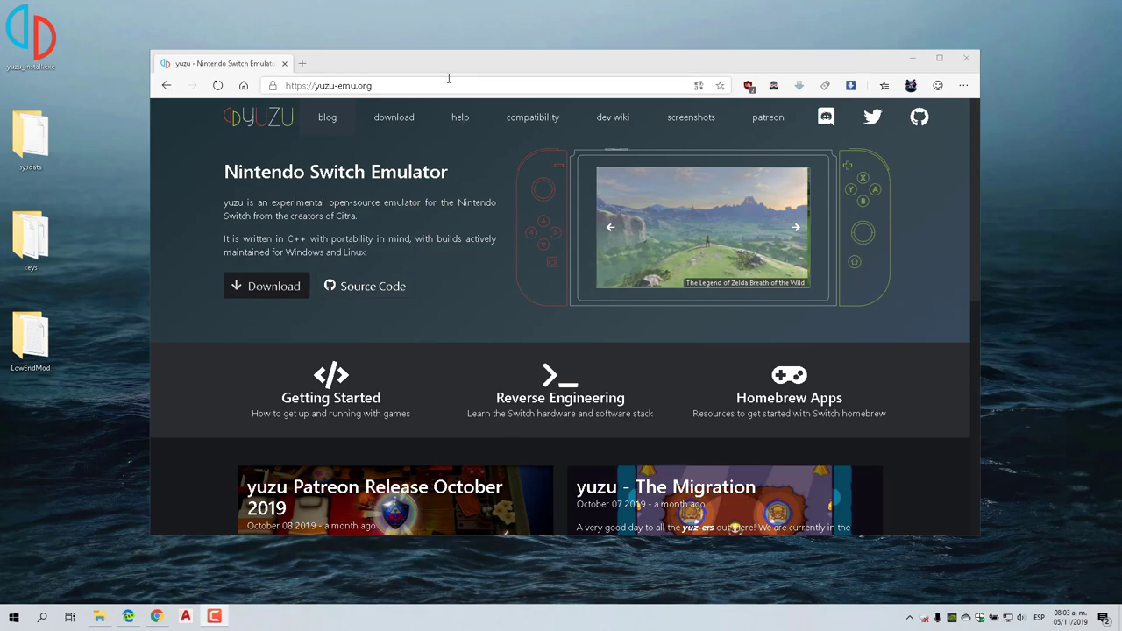
Download the Windows x64 installer from the yuzu website's downloads page and minimize the browser.
left_click(273, 289)
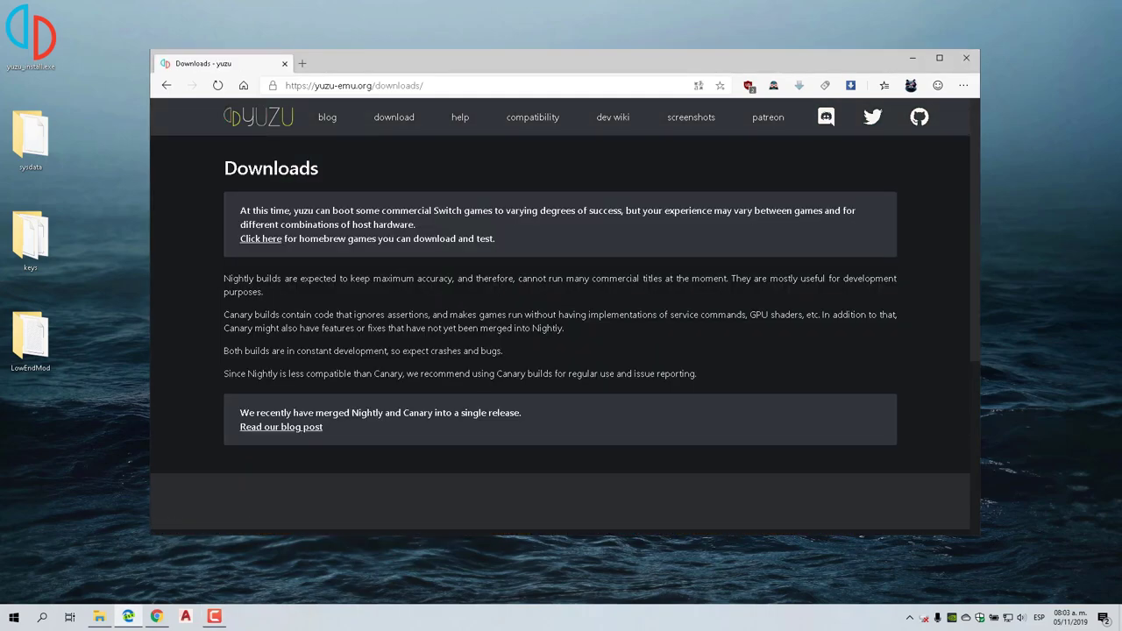
scroll(561, 350, "down", 3)
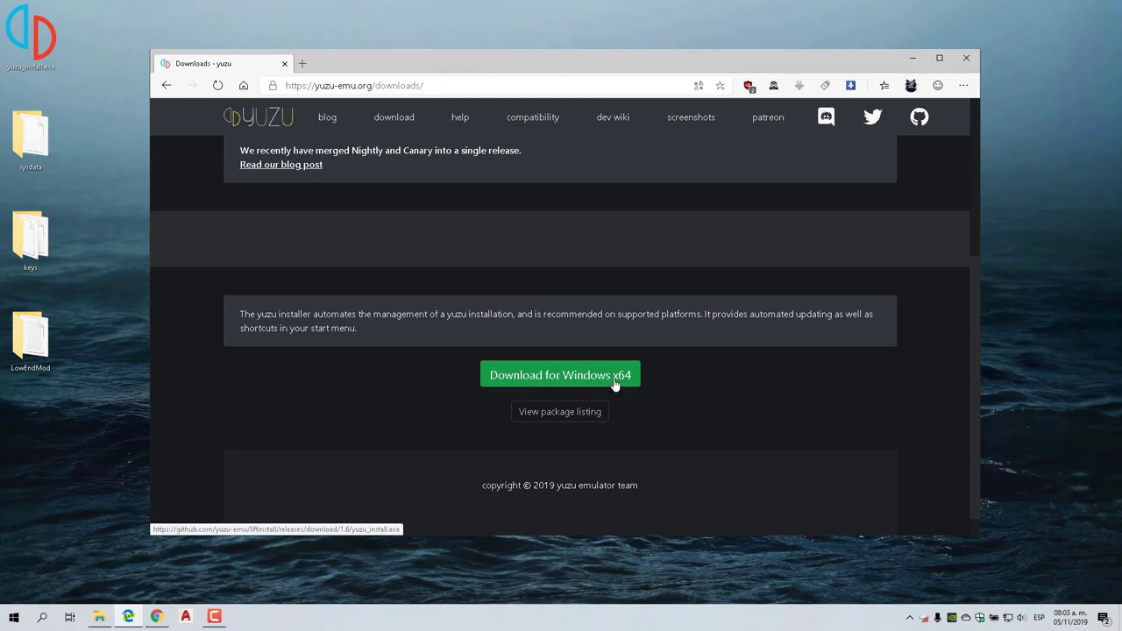
left_click(566, 378)
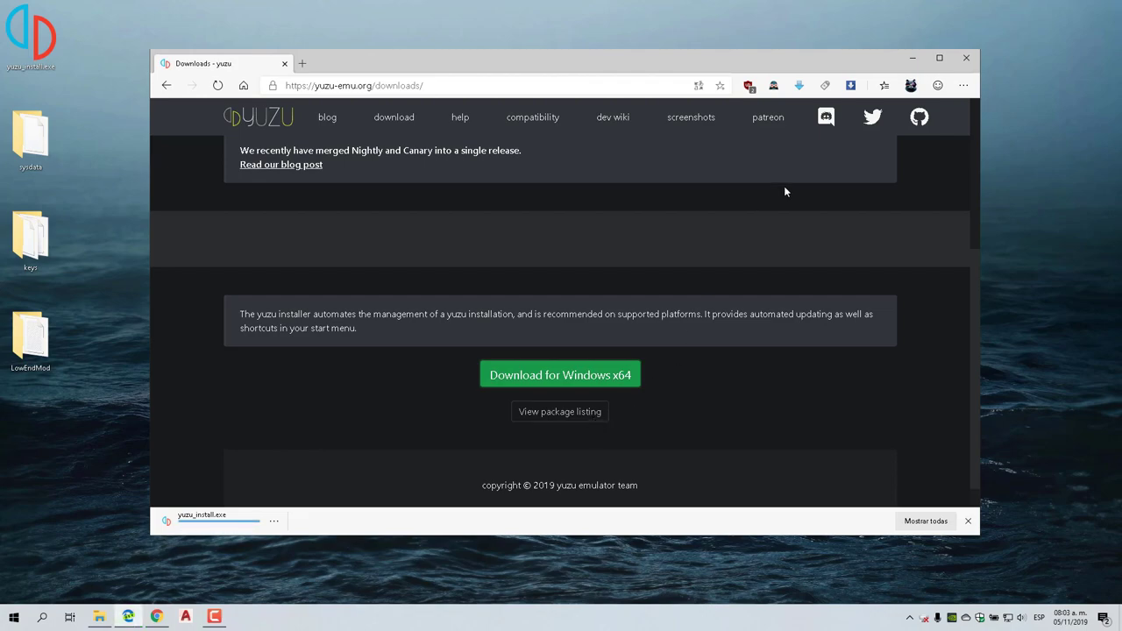
left_click(913, 60)
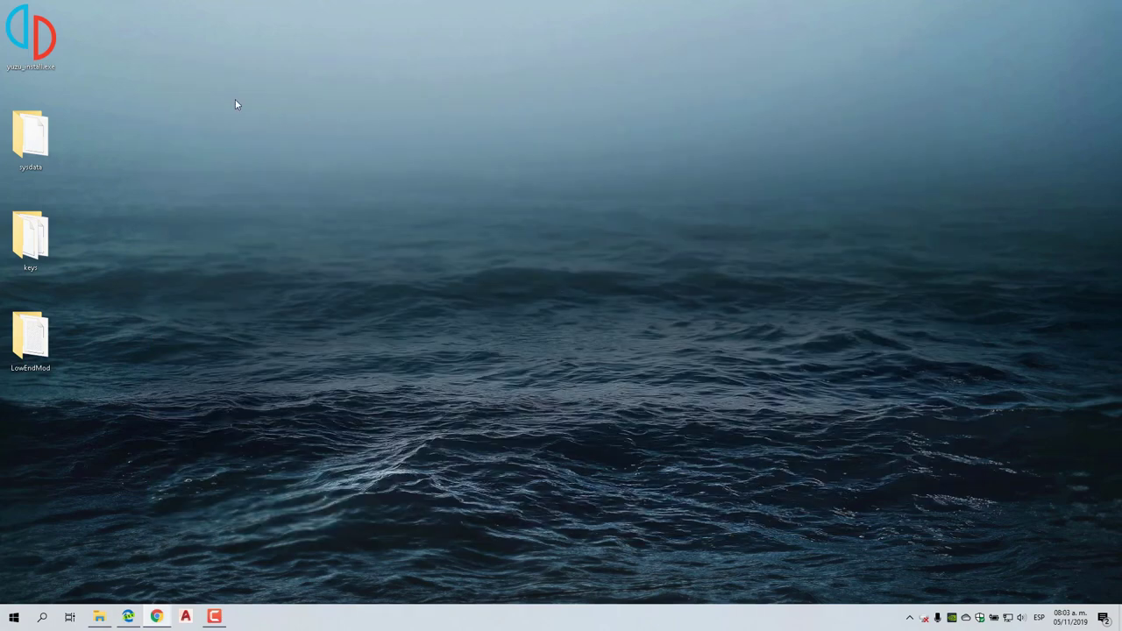
Try to install the yuzu package with the installer from the desktop, and close the installer.
double_click(40, 54)
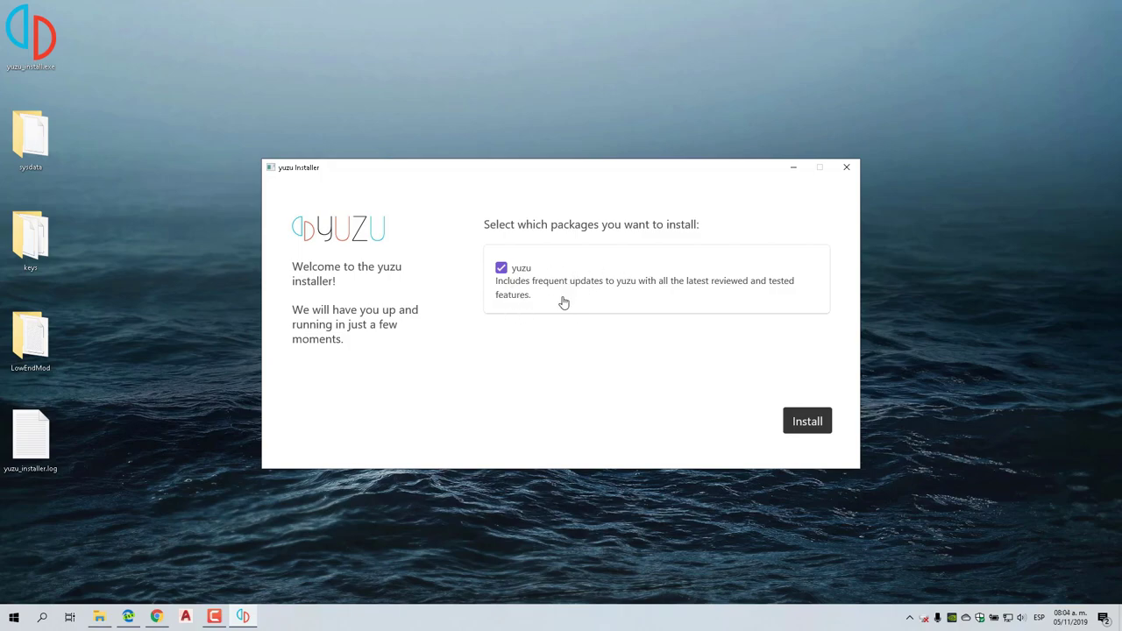
left_click(807, 422)
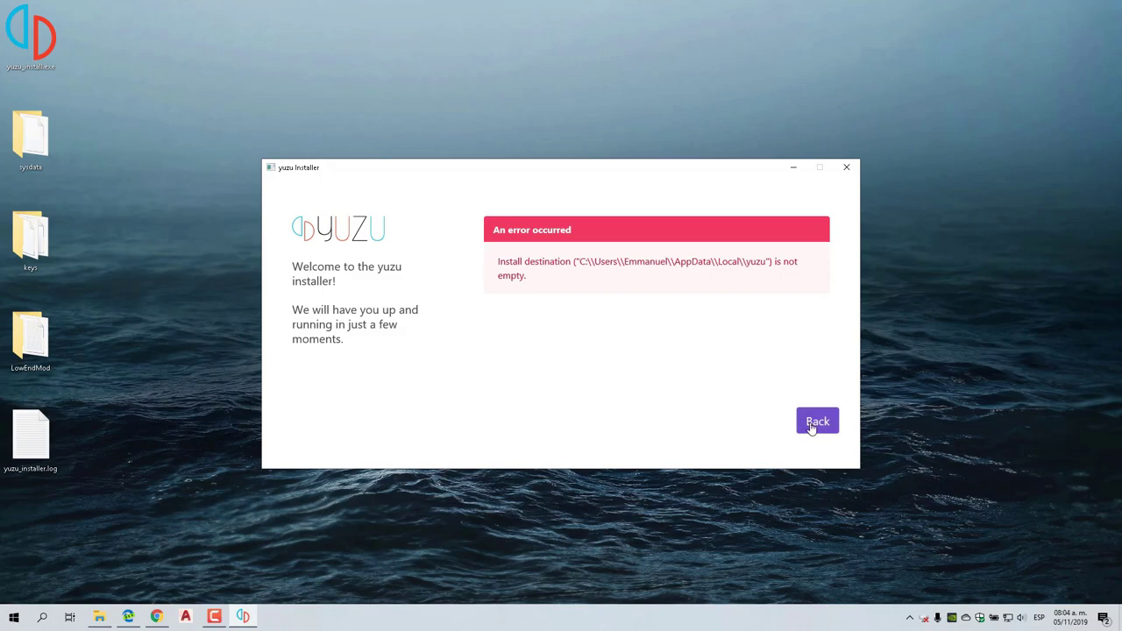
left_click(845, 169)
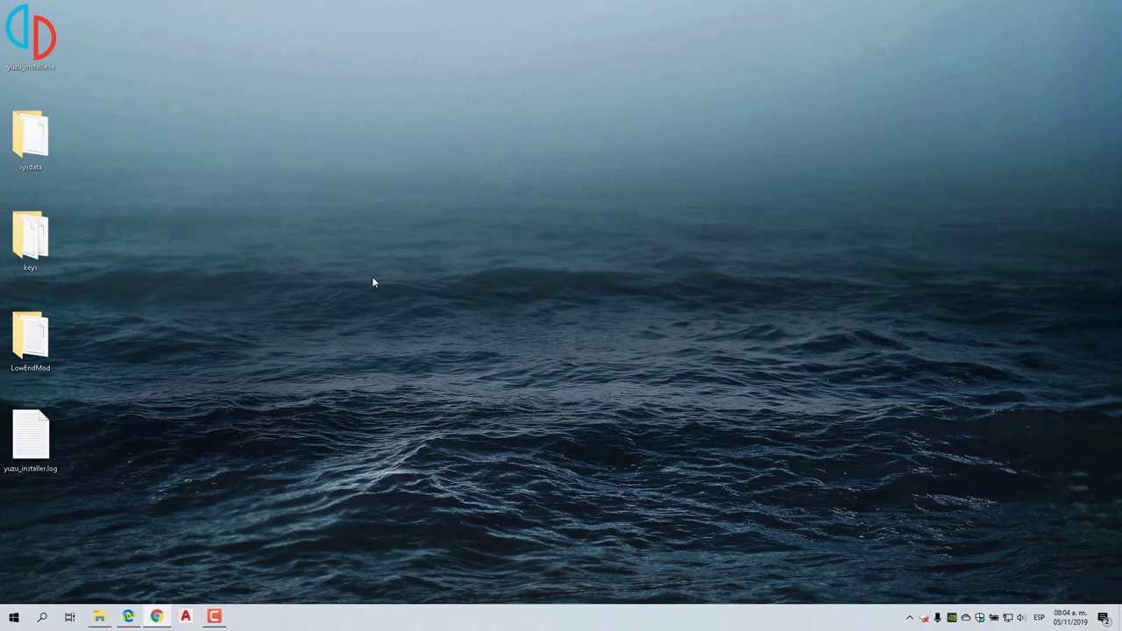
Launch the yuzu emulator.
left_click(11, 617)
left_click(64, 458)
left_click(120, 539)
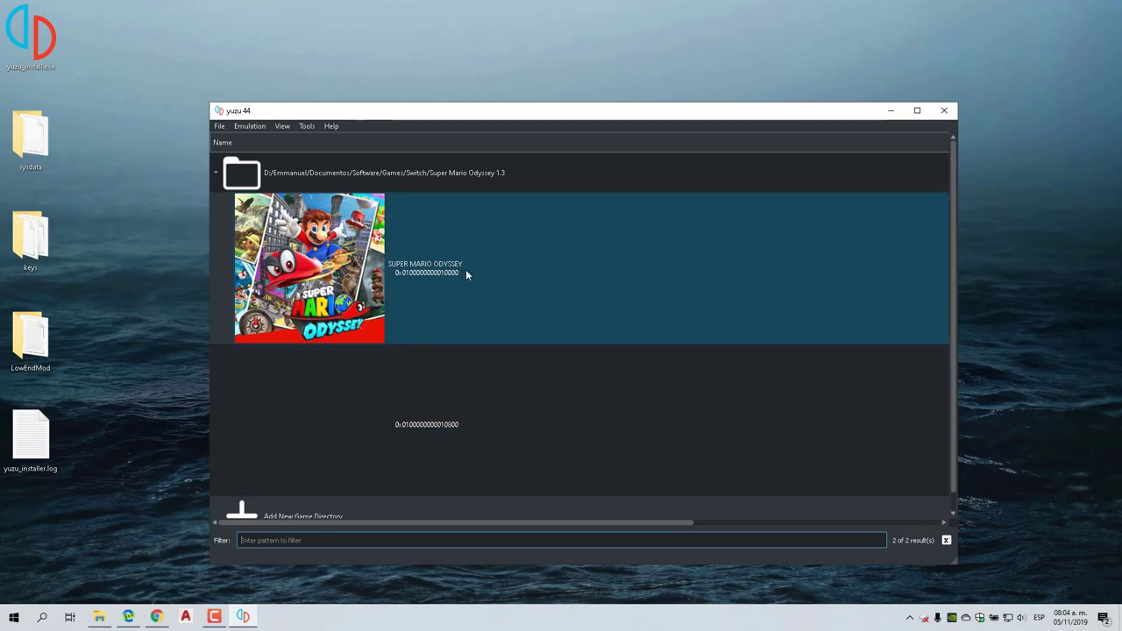
scroll(476, 263, "down", 1)
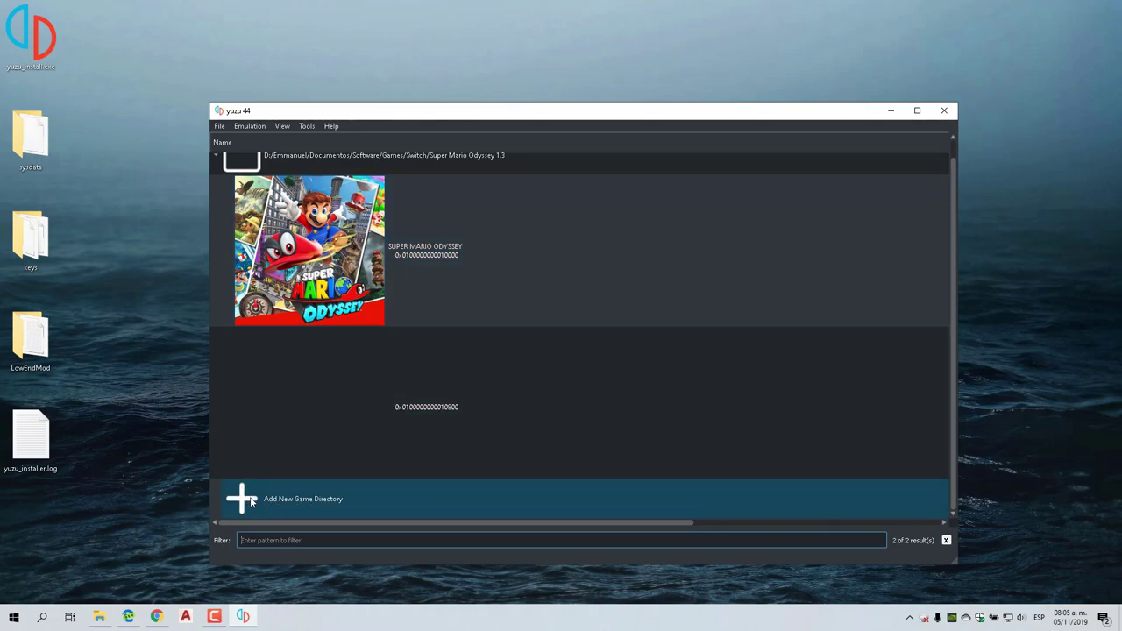
left_click(282, 499)
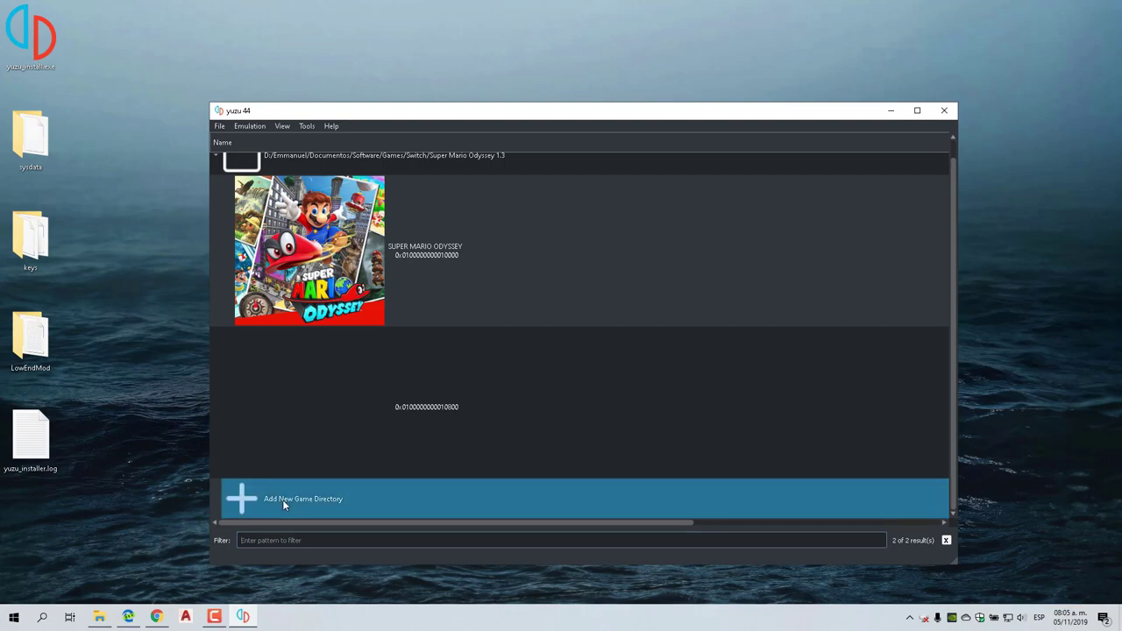
double_click(283, 500)
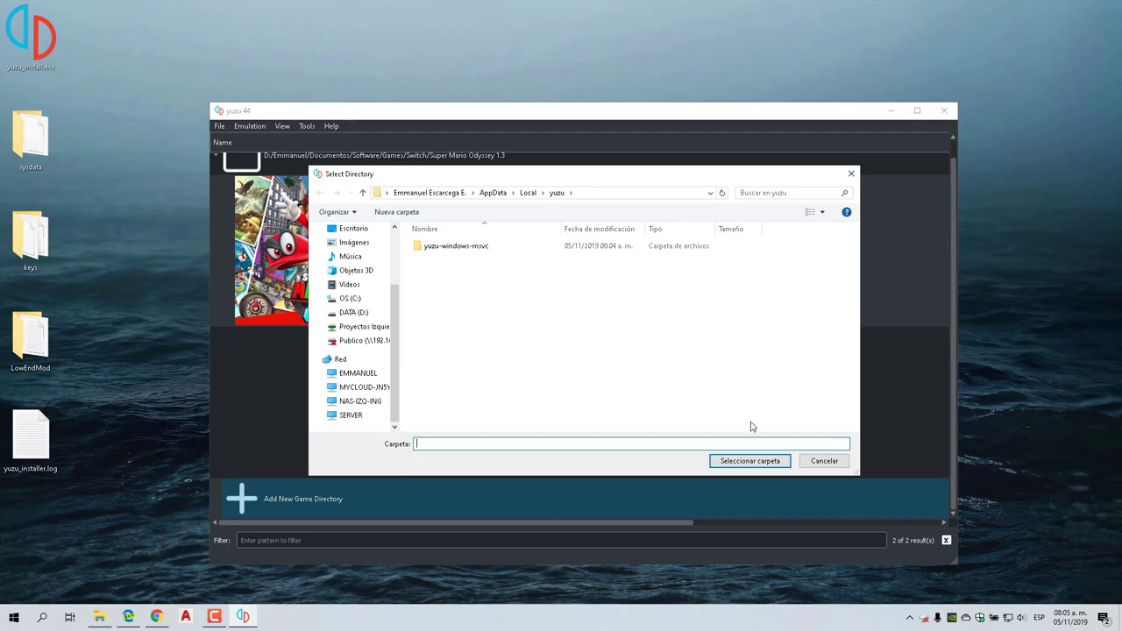
left_click(851, 174)
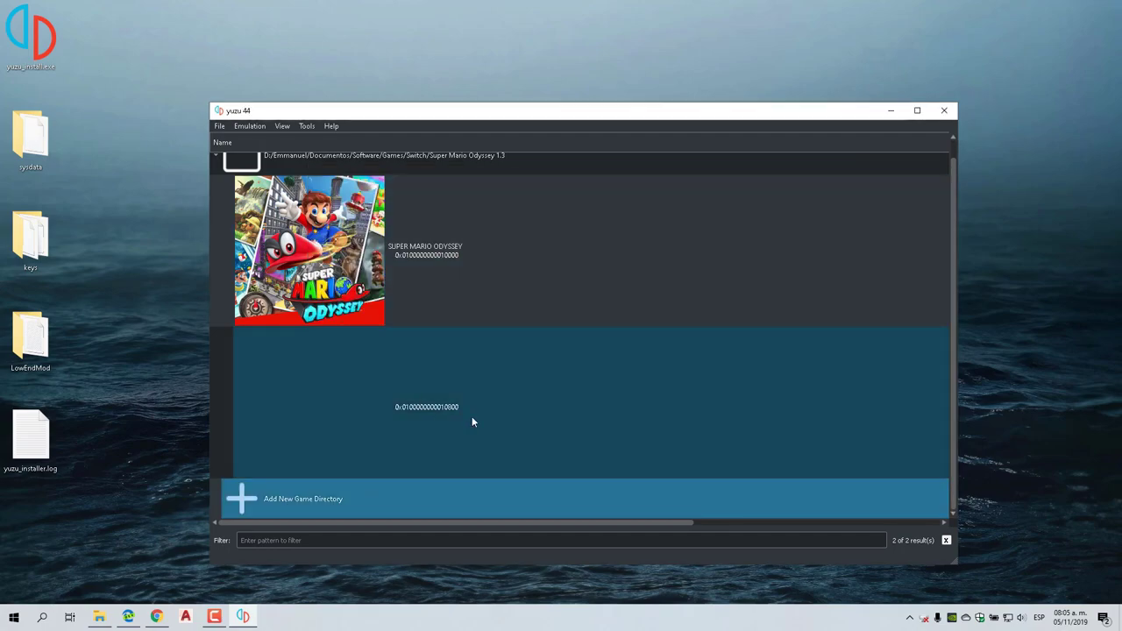
scroll(472, 419, "up", 1)
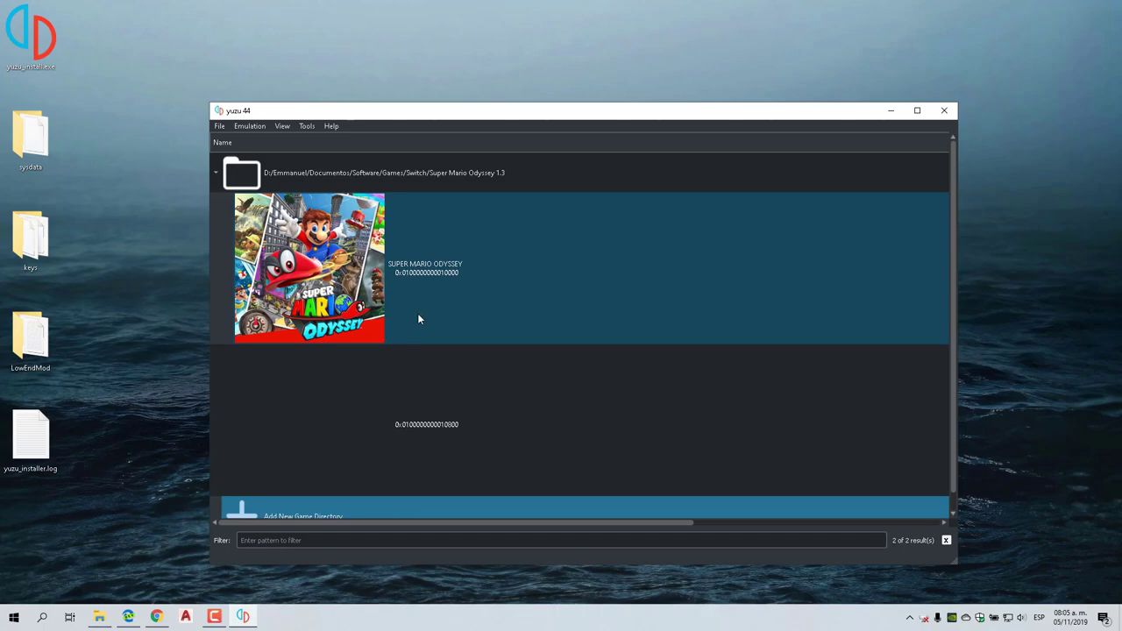
Select the sysdata and keys folders on the desktop and open the yuzu data folder from the emulator.
left_click(109, 256)
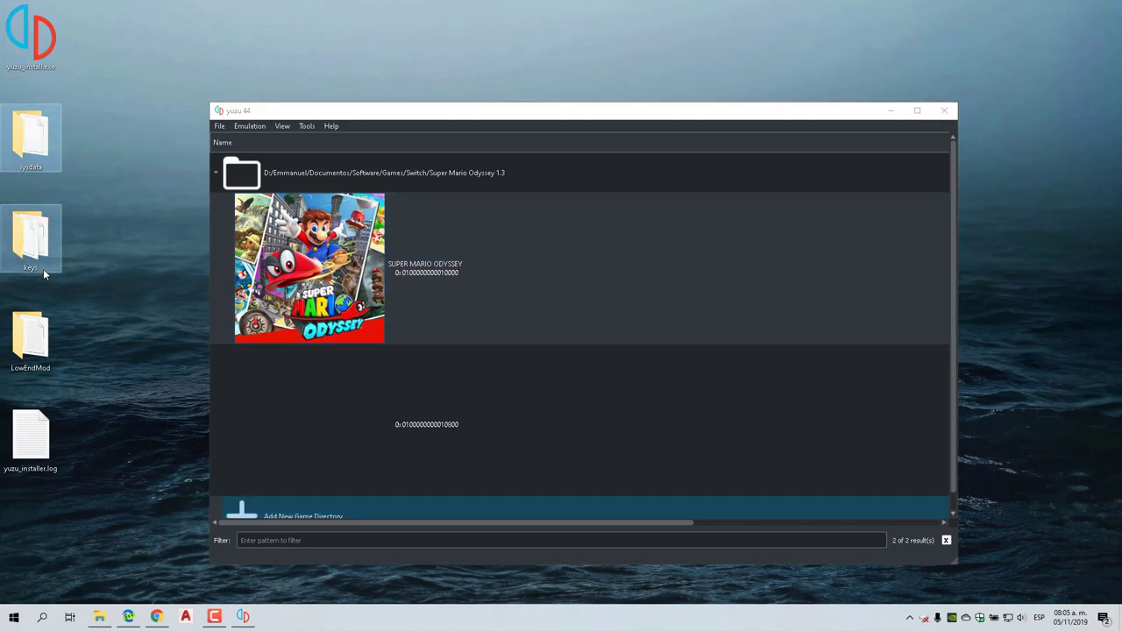
left_click(350, 112)
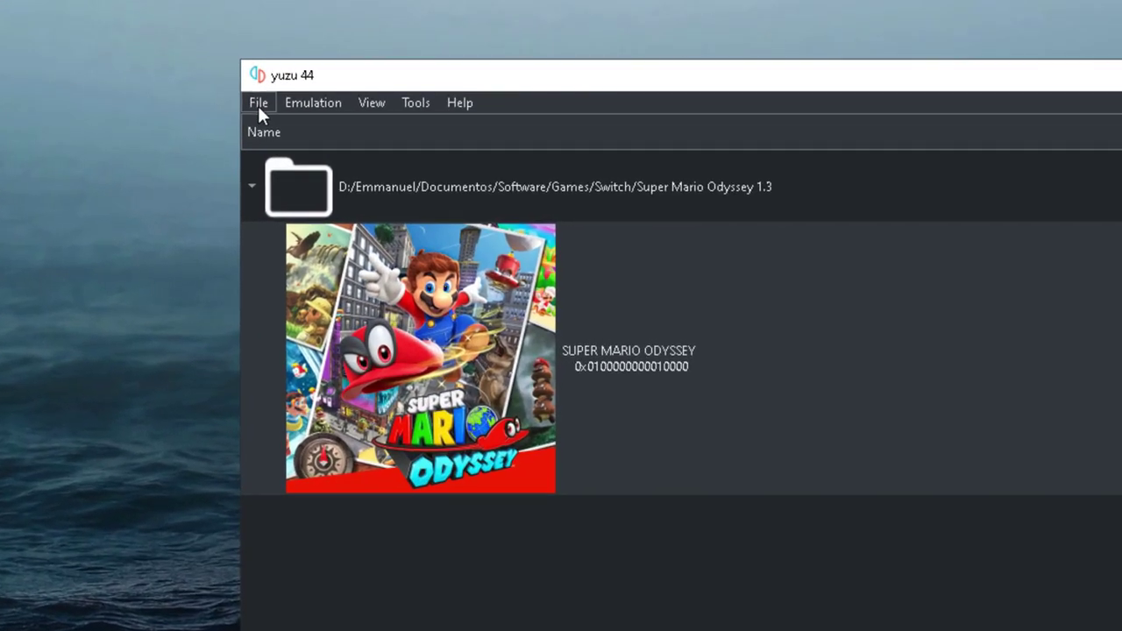
left_click(257, 104)
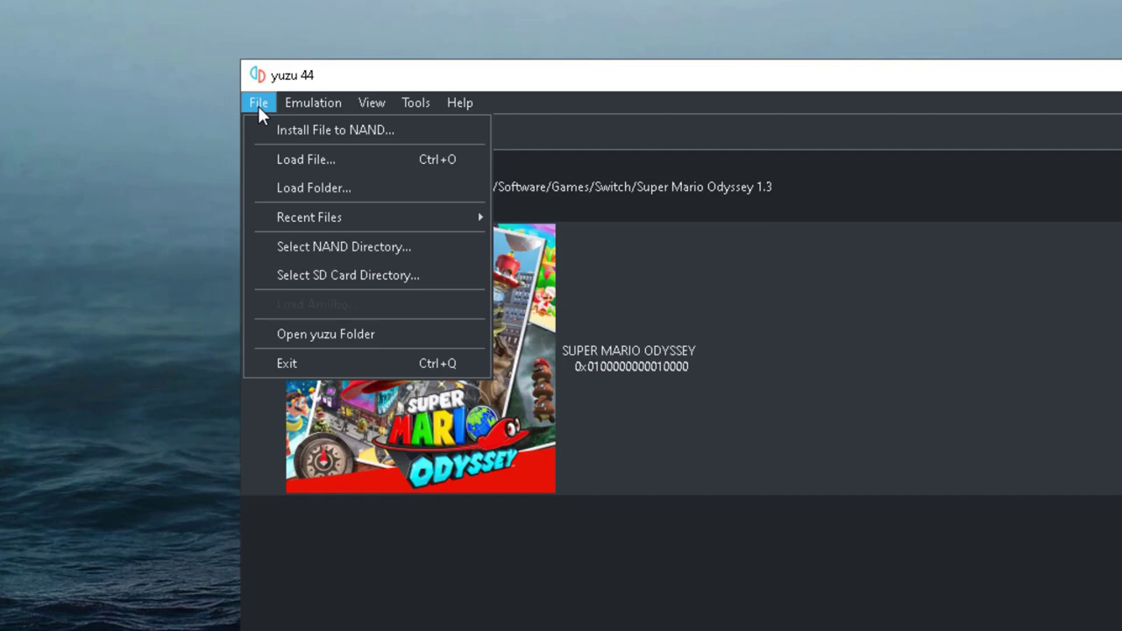
left_click(352, 333)
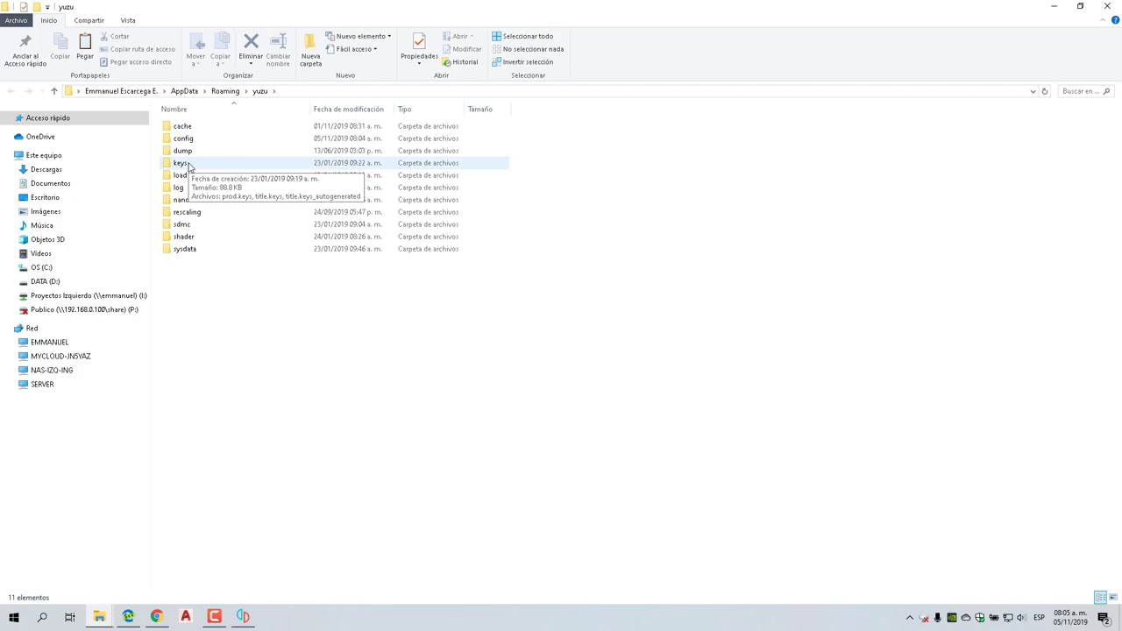
Paste the desktop's keys and sysdata folders into the yuzu data folder and close the folder window.
left_click(186, 164)
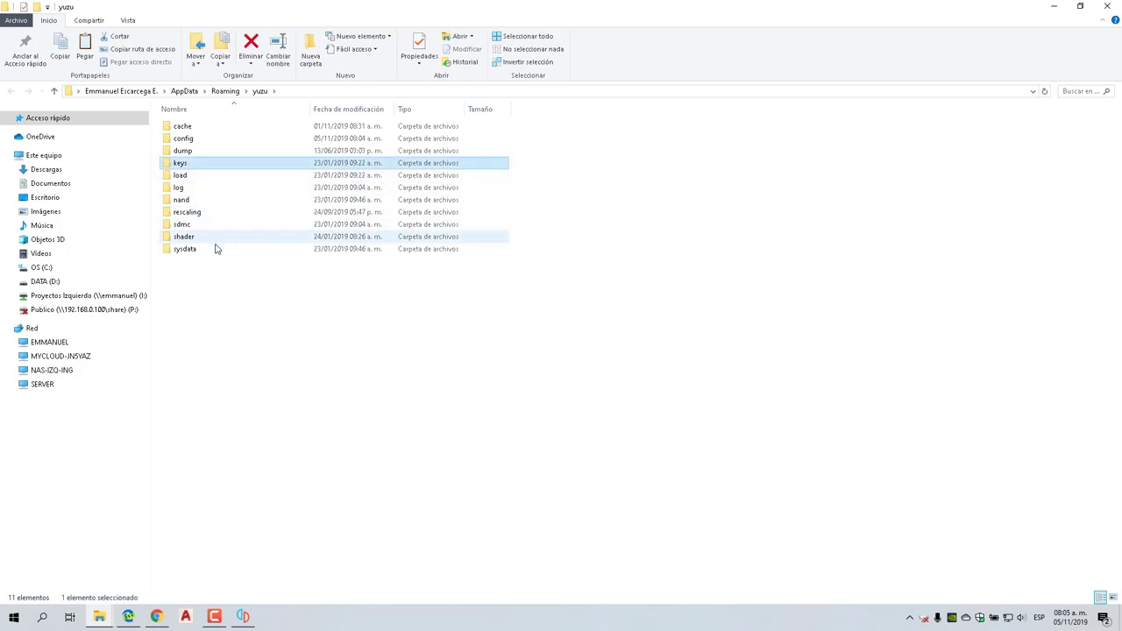
left_click(185, 249, "ctrl")
left_click_drag(586, 4, 728, 30)
left_click_drag(126, 279, 18, 162)
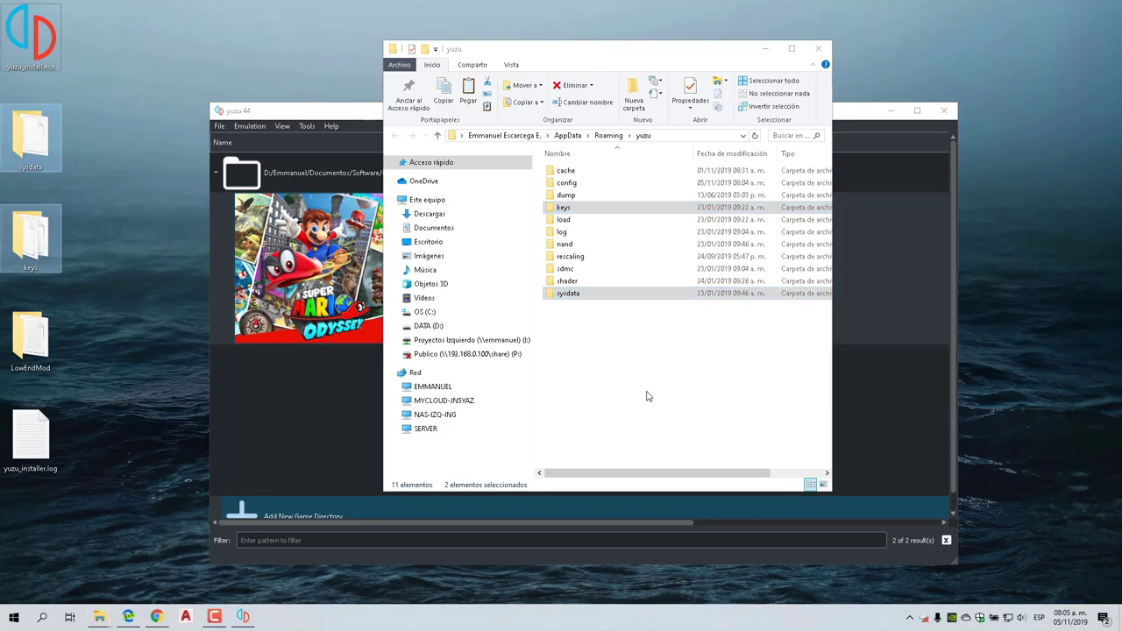
right_click(622, 371)
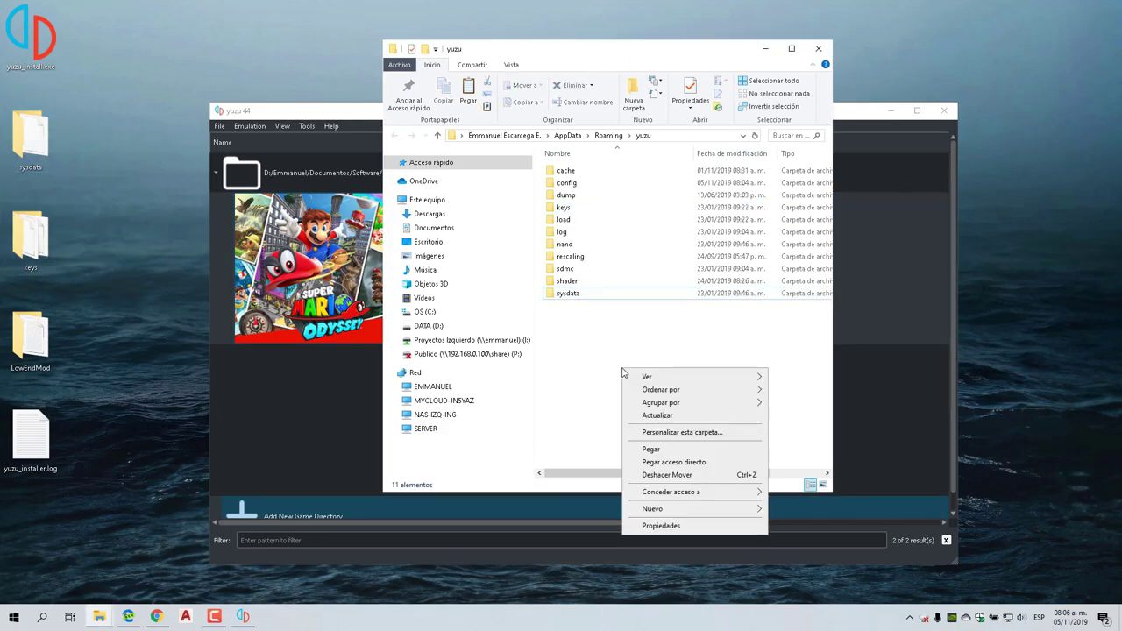
left_click(653, 455)
left_click_drag(307, 151, 605, 204)
left_click(578, 275)
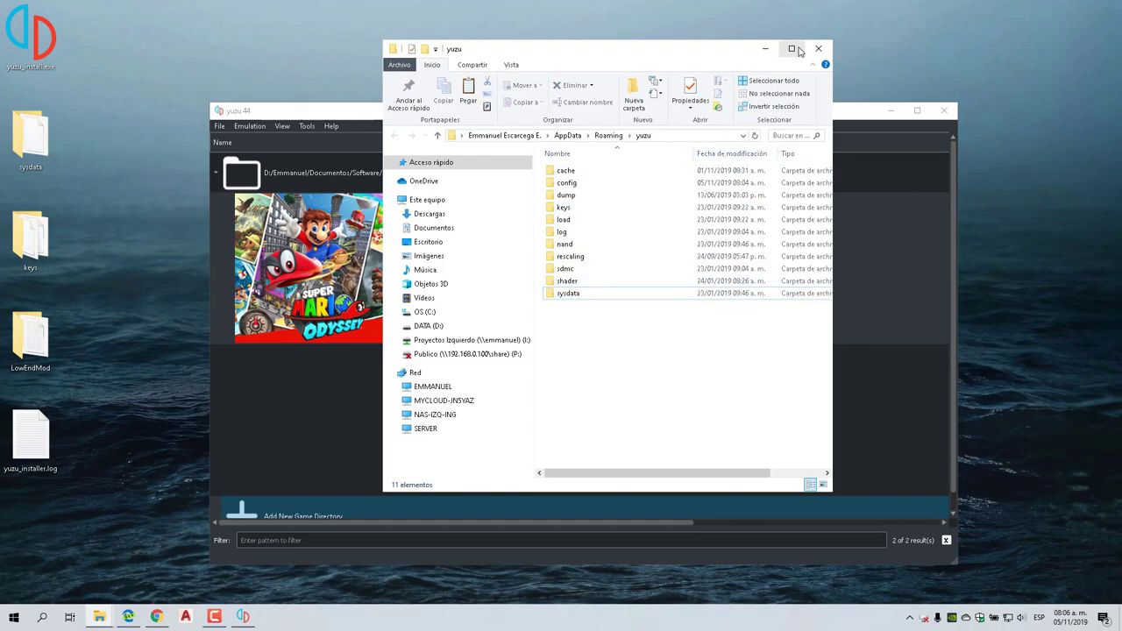
left_click(818, 48)
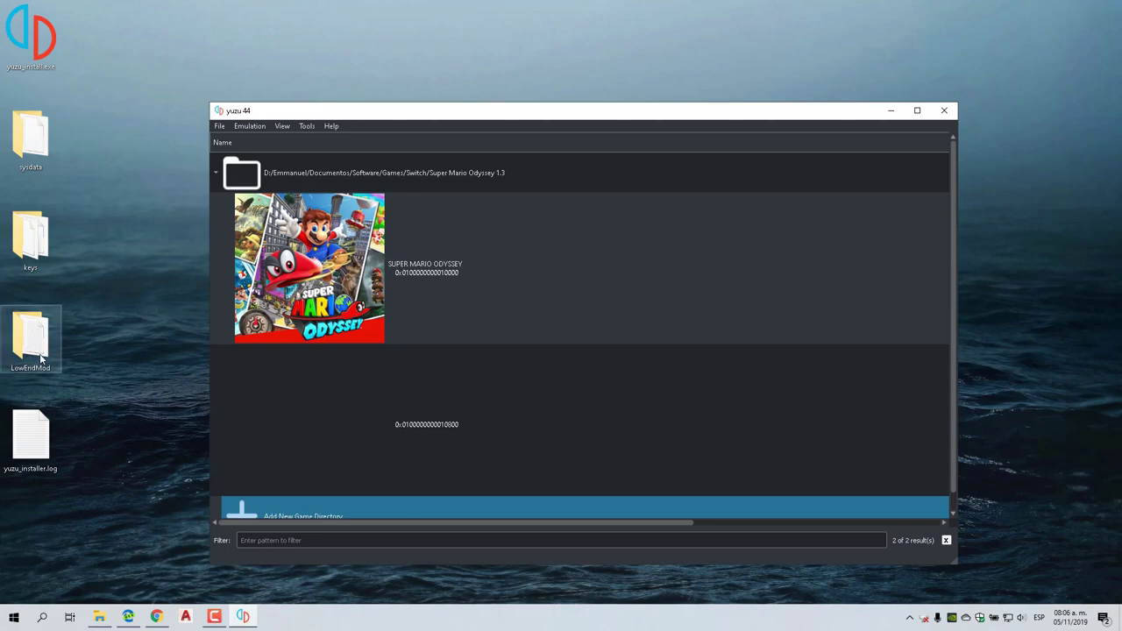
Paste the LowEndMod folder into Super Mario Odyssey's mod data location, replacing the files that already exist there.
left_click(347, 303)
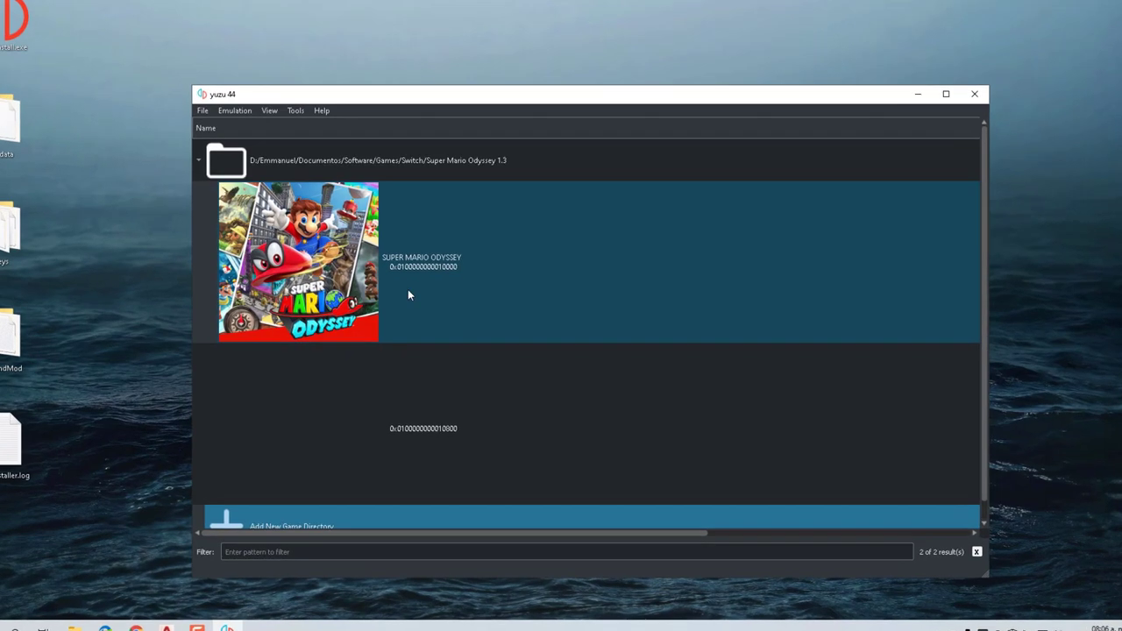
right_click(413, 297)
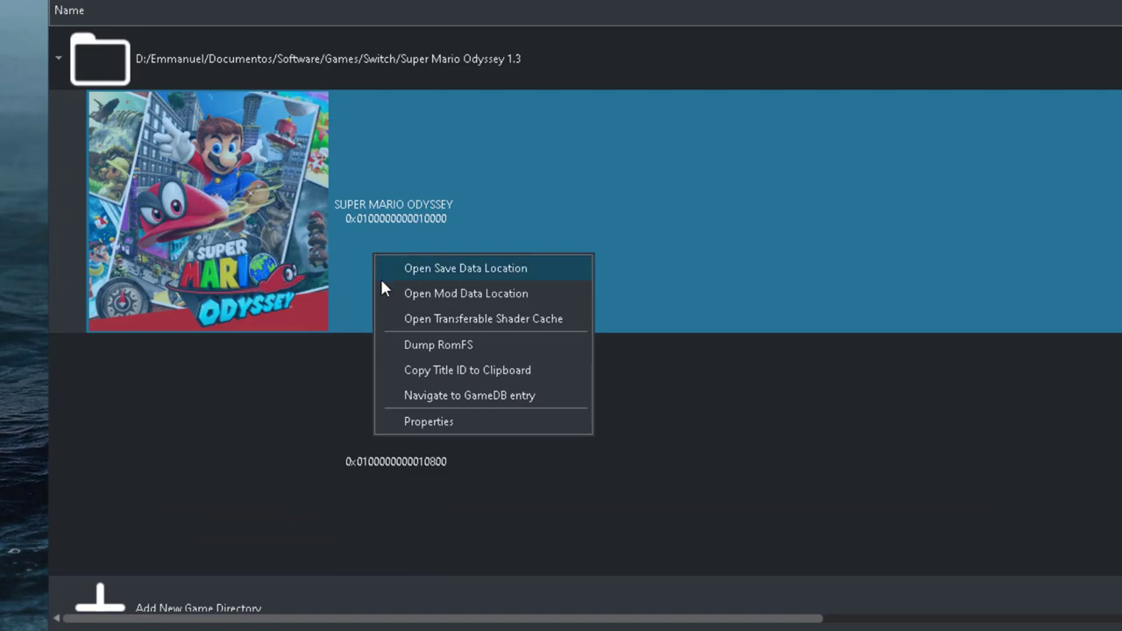
left_click(500, 294)
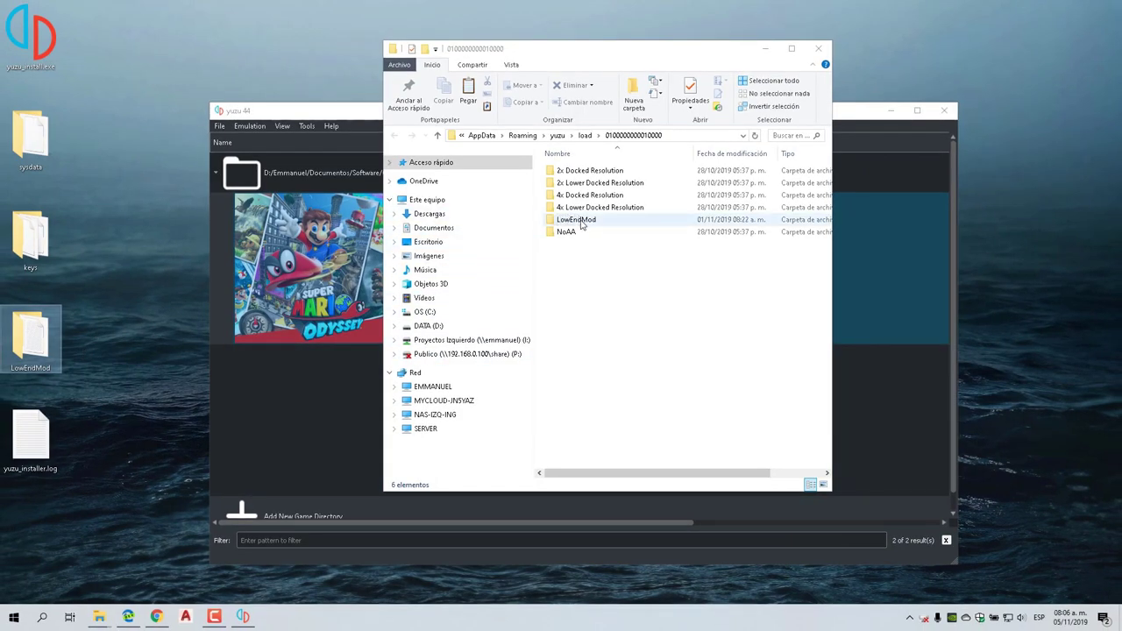
right_click(595, 289)
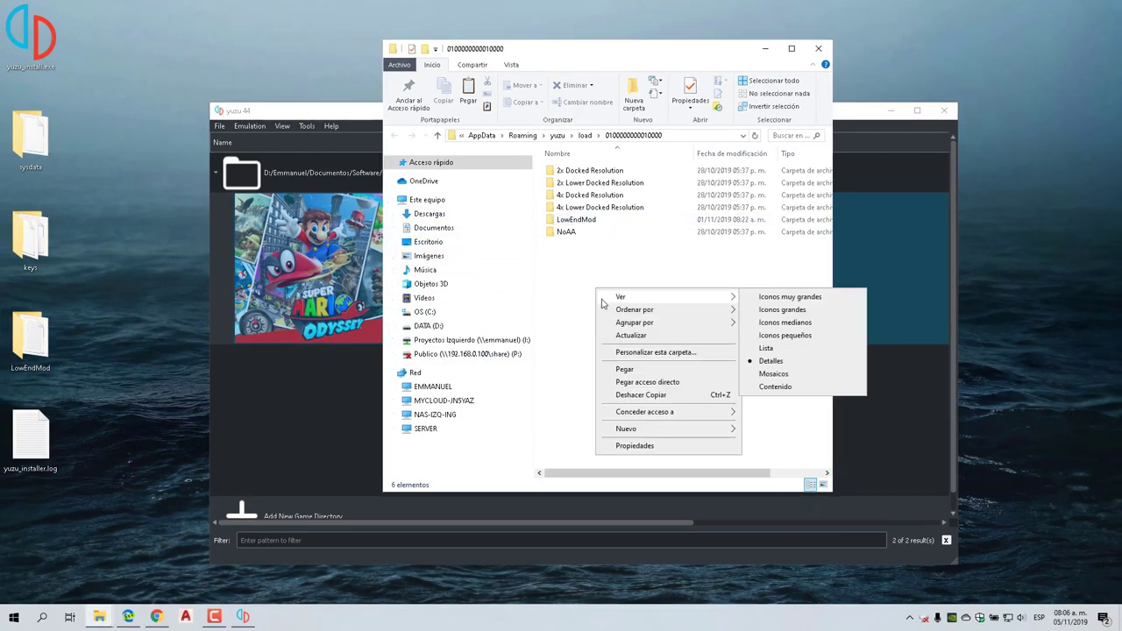
left_click(626, 370)
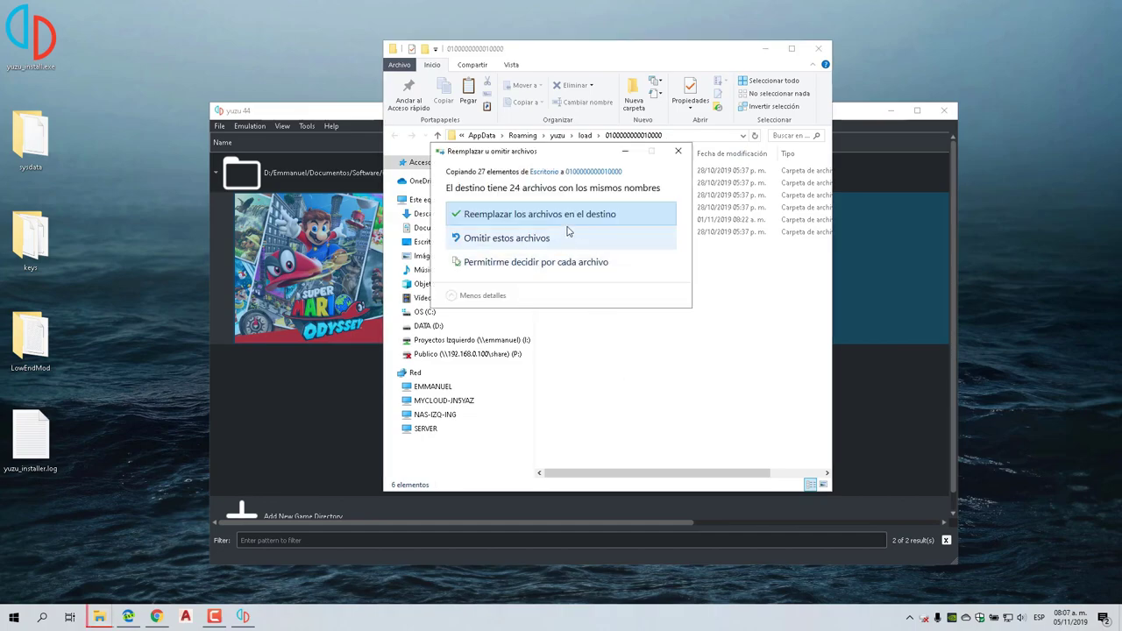
left_click(578, 217)
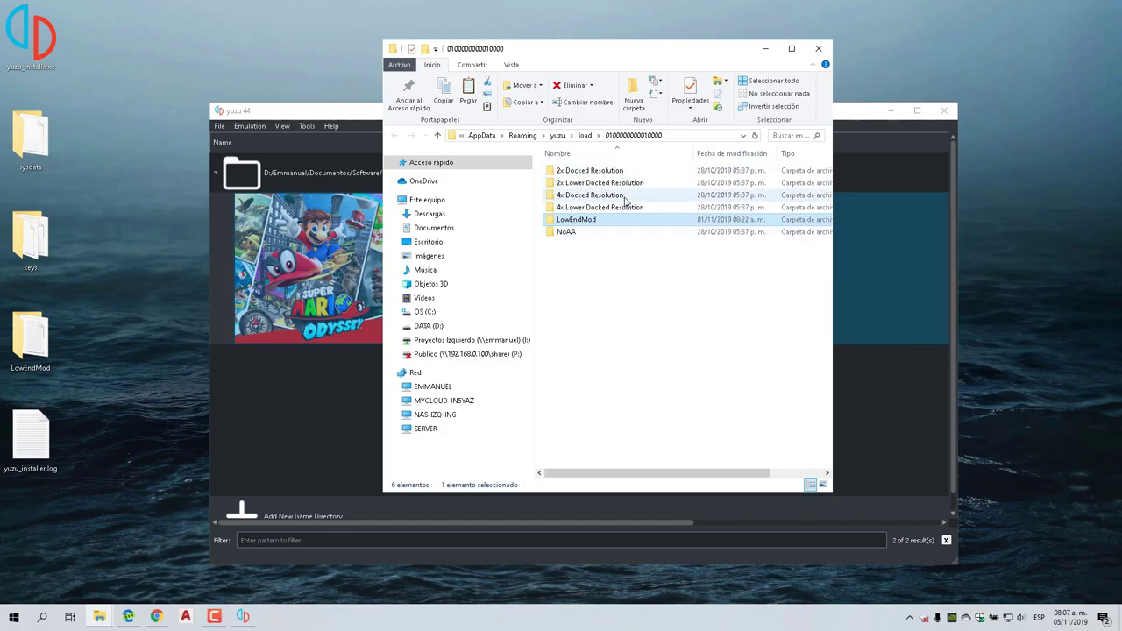
Check the NoAA and LowEndMod folders in the game's mod directory and close the folder window.
left_click(568, 235)
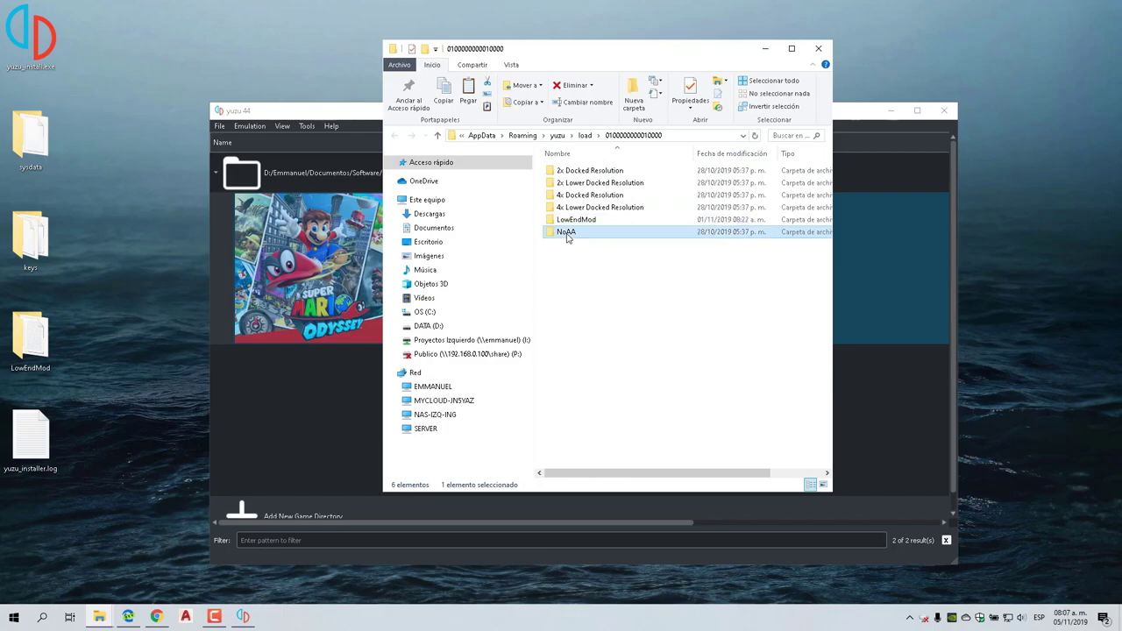
left_click(588, 280)
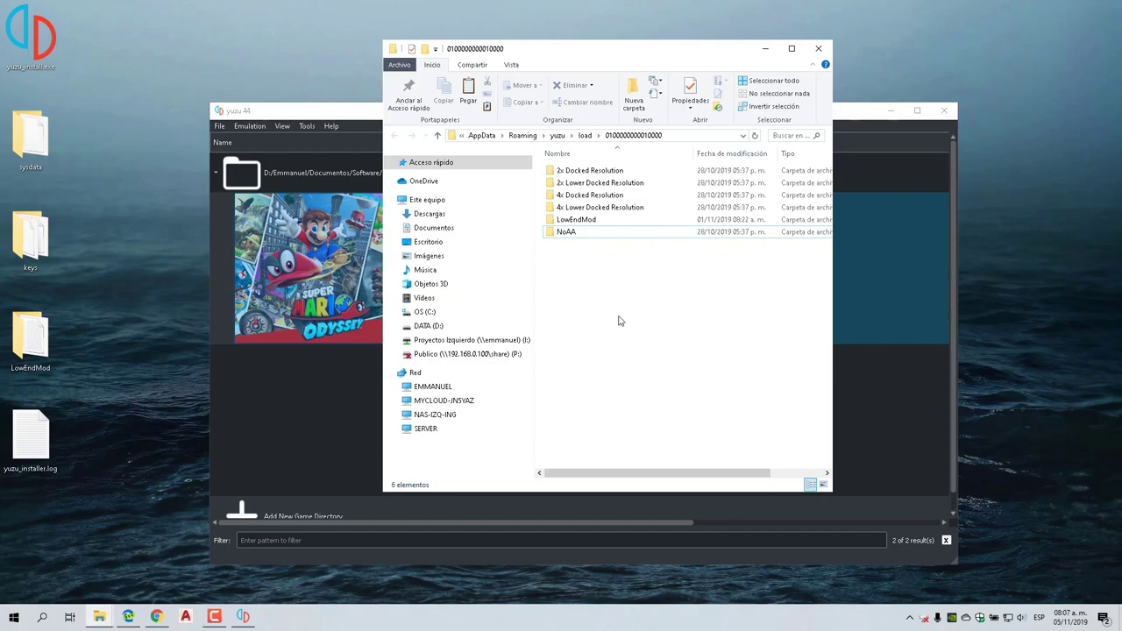
left_click(583, 223)
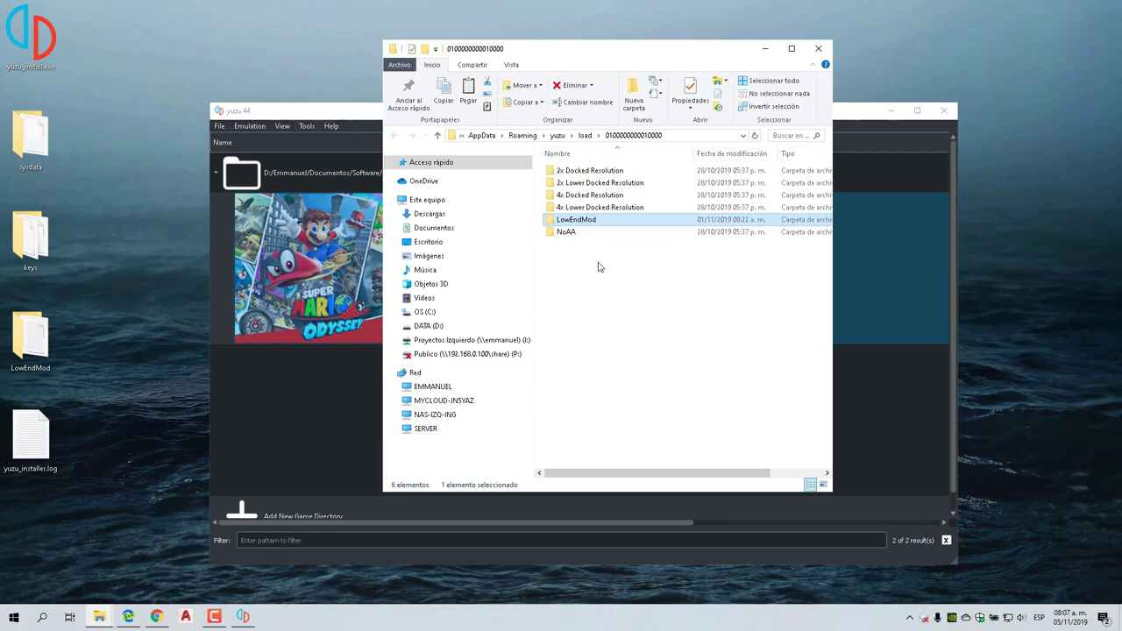
left_click(596, 266)
left_click(818, 49)
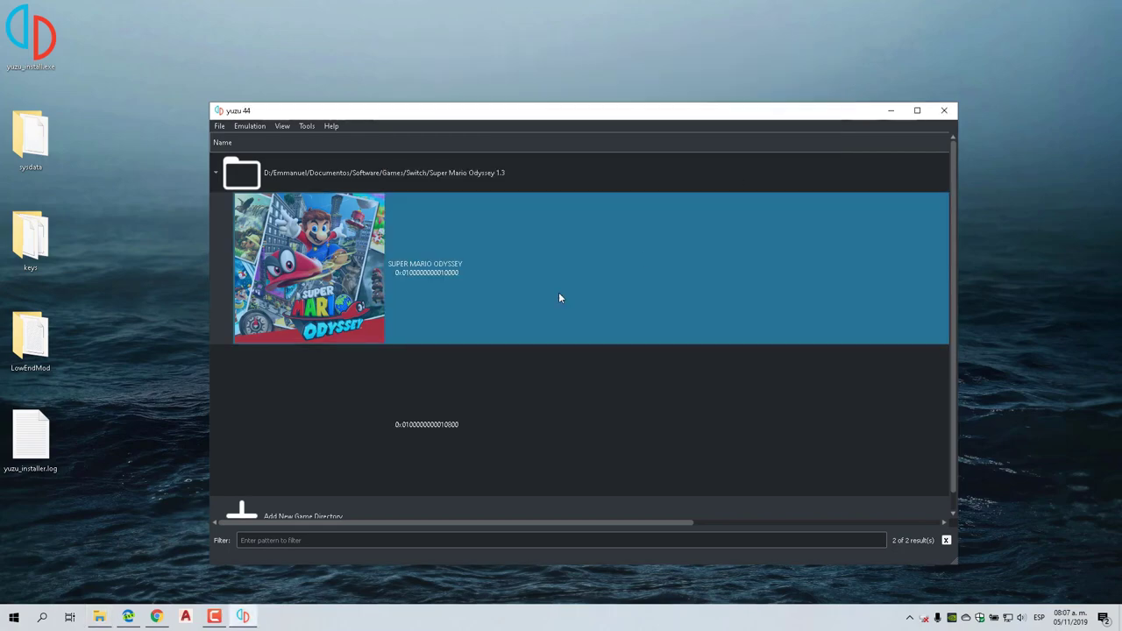
Open Super Mario Odyssey's properties and enlarge the dialog to display the whole add-ons list.
right_click(431, 288)
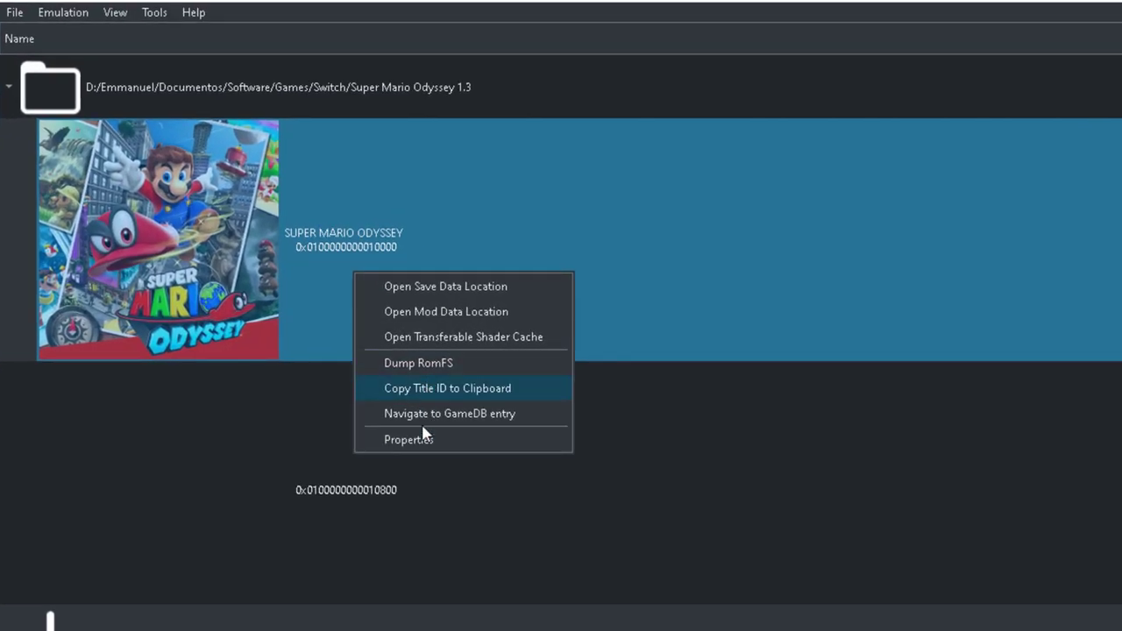
left_click(426, 446)
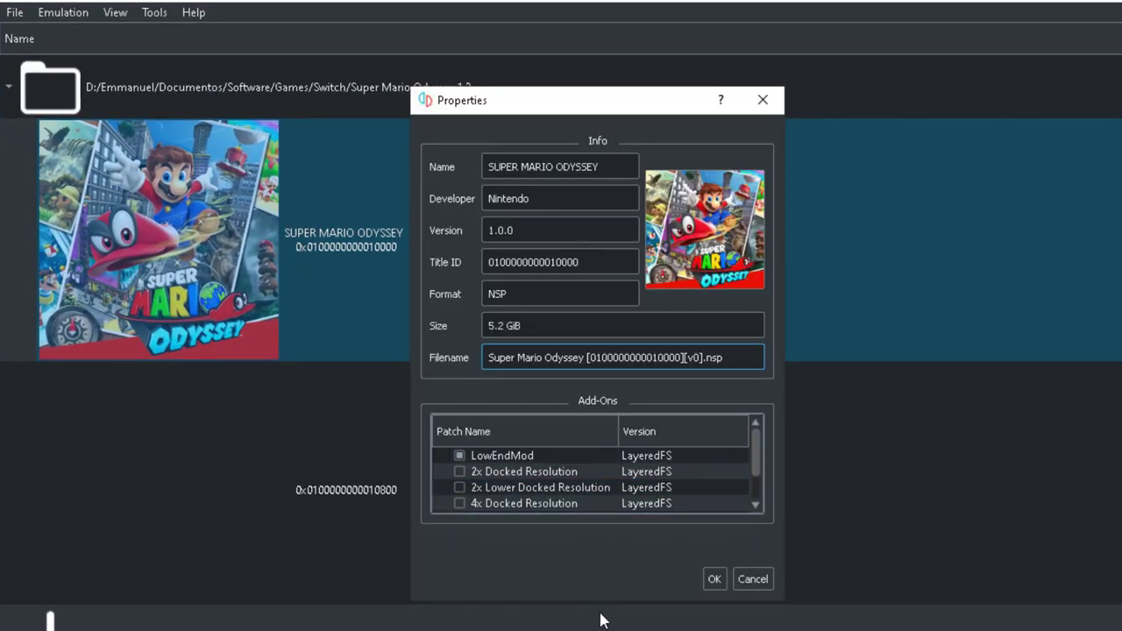
left_click_drag(607, 602, 605, 630)
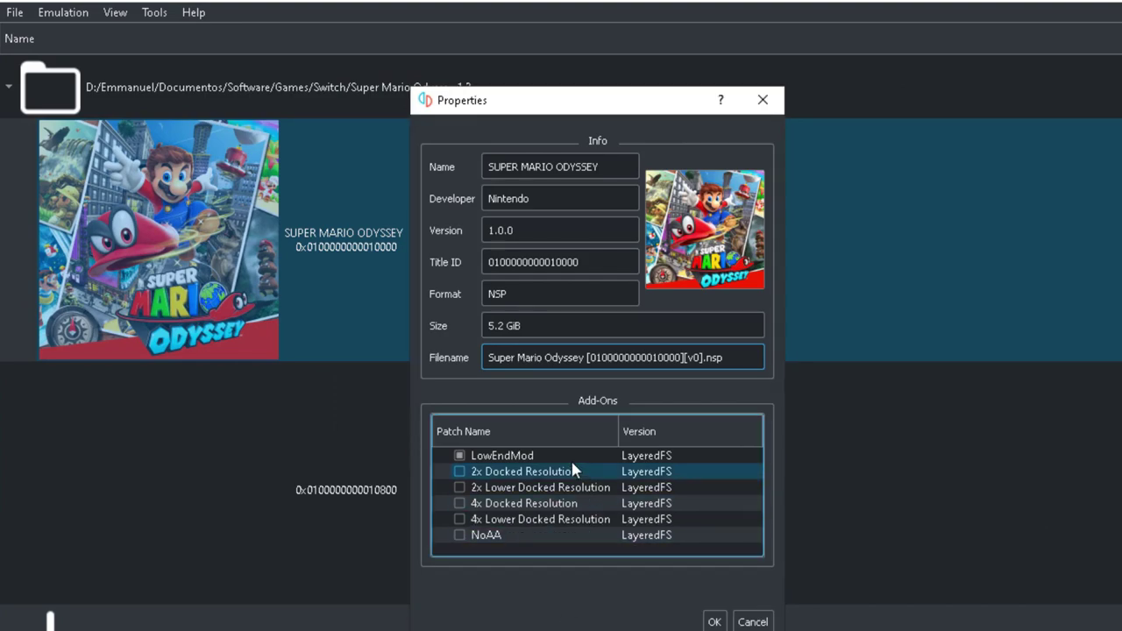
Keep LowEndMod as the only enabled add-on for Super Mario Odyssey and save the game's properties.
left_click(480, 537)
left_click(463, 452)
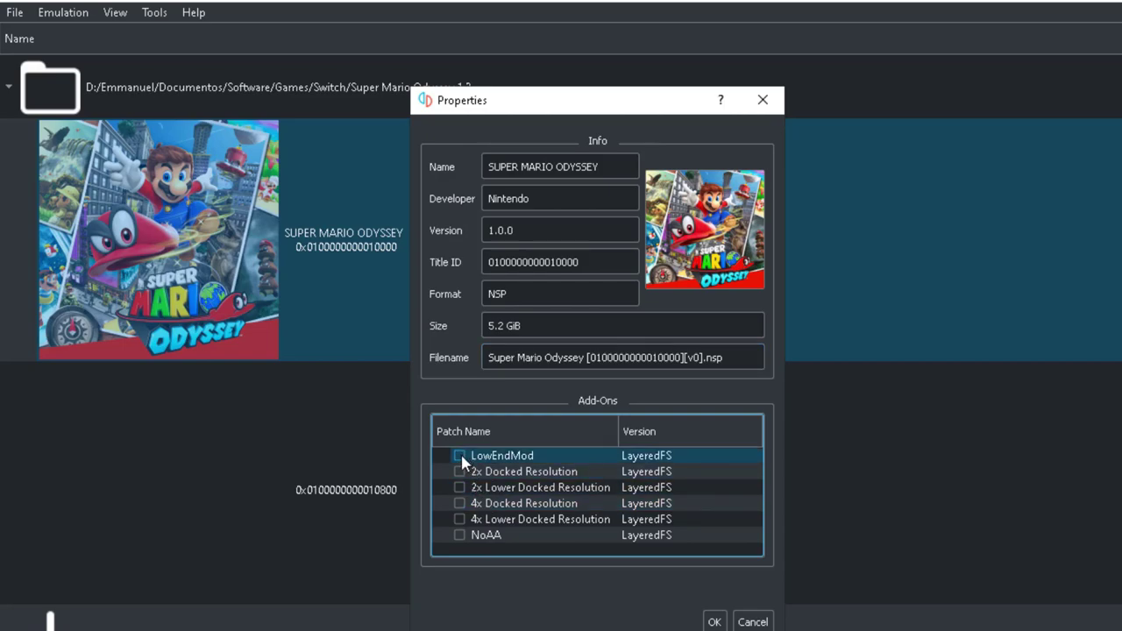
left_click(459, 455)
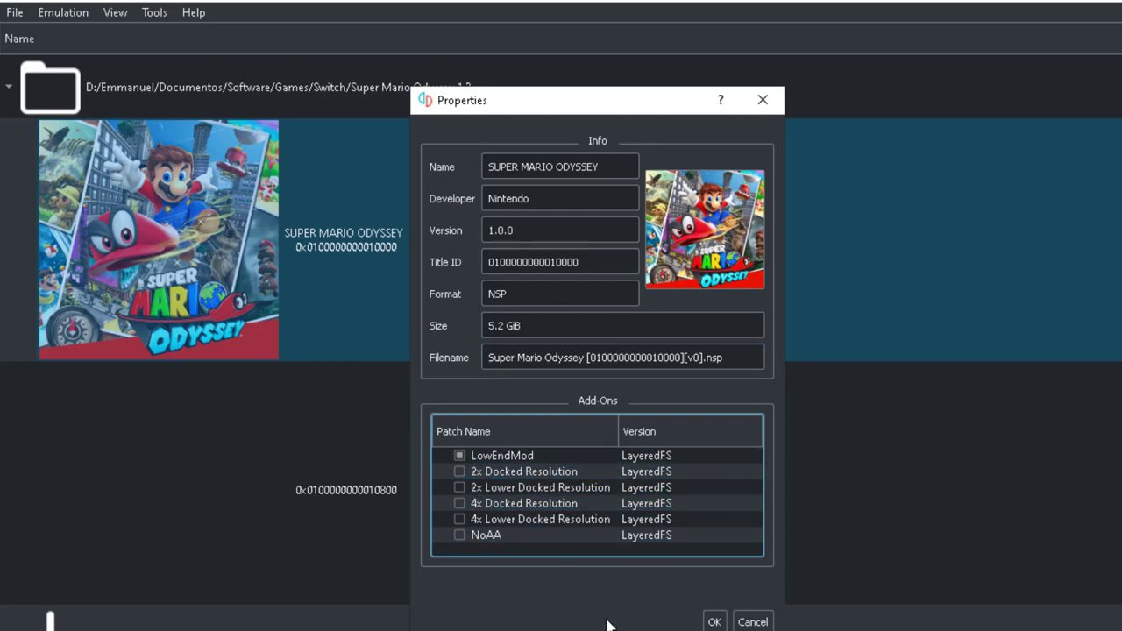
left_click(714, 622)
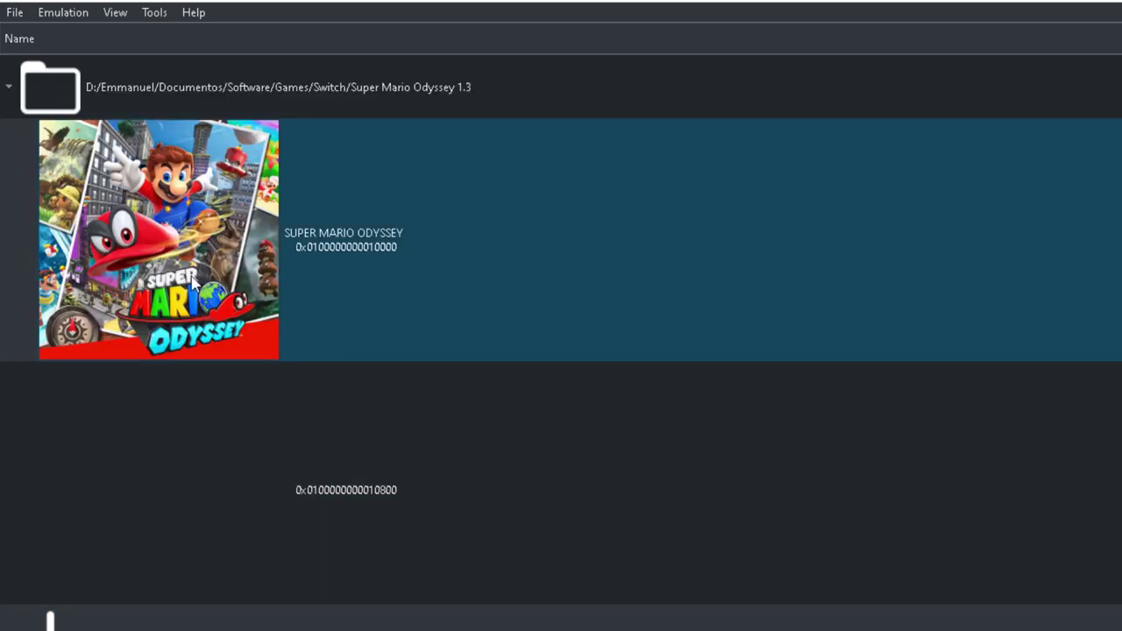
Review the general, web and debug configuration and set the game list's icon size to Large (128x128).
left_click(66, 14)
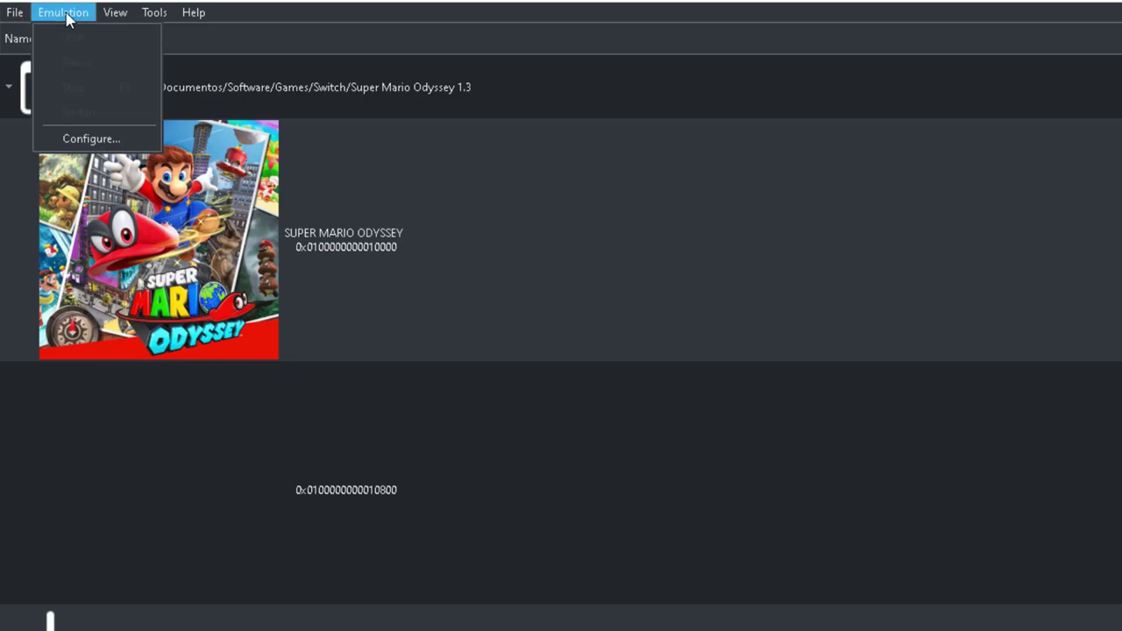
left_click(91, 138)
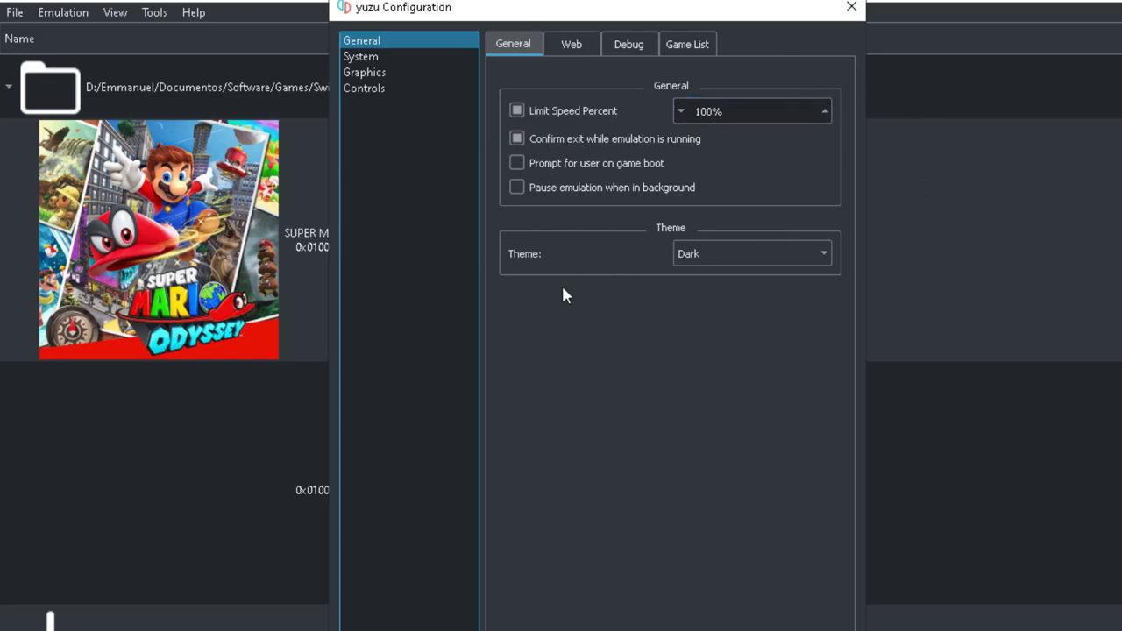
left_click(577, 42)
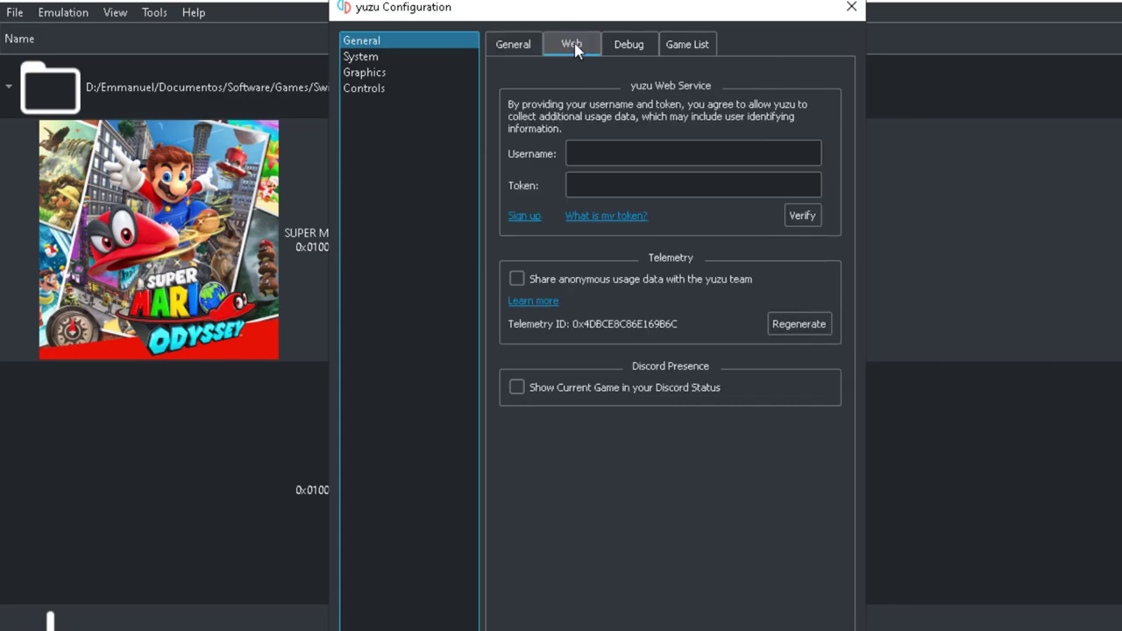
left_click(625, 45)
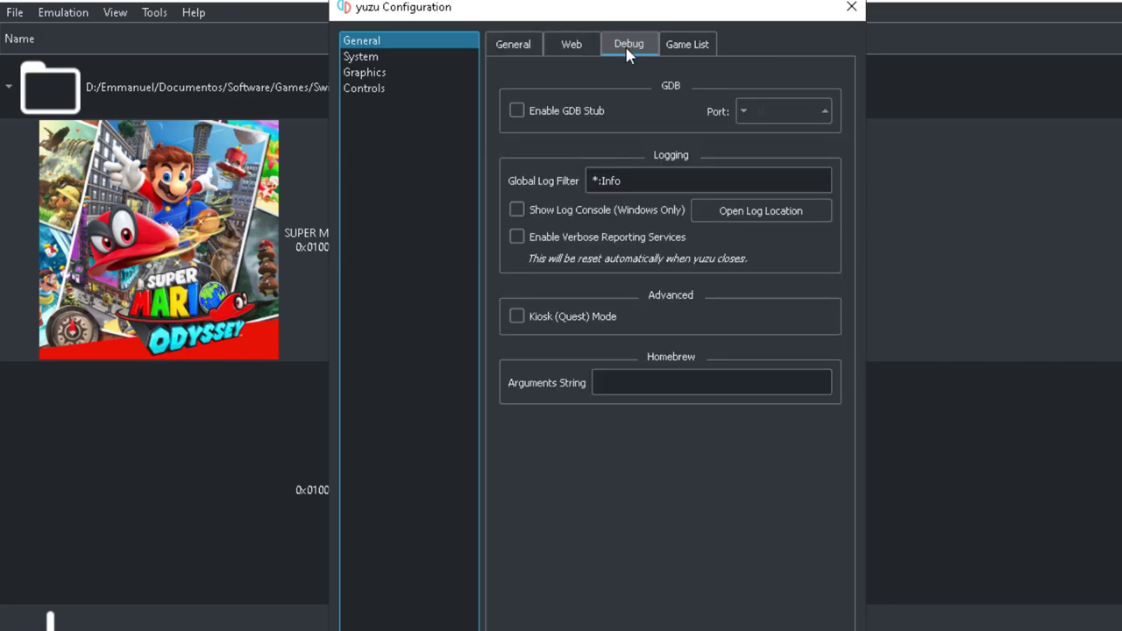
left_click(685, 48)
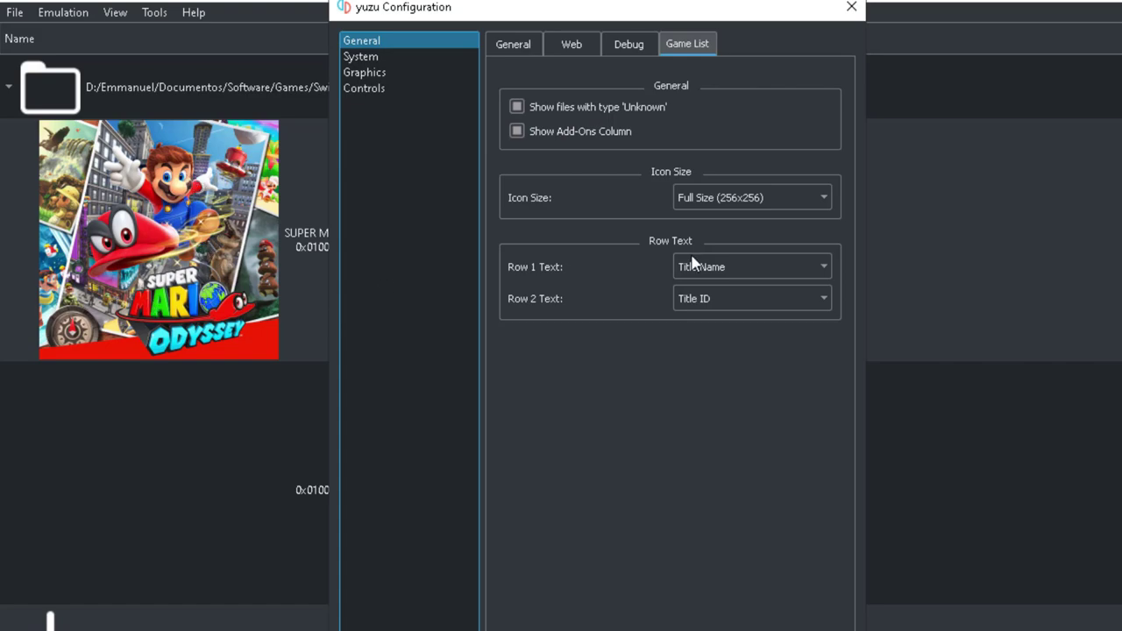
left_click(811, 194)
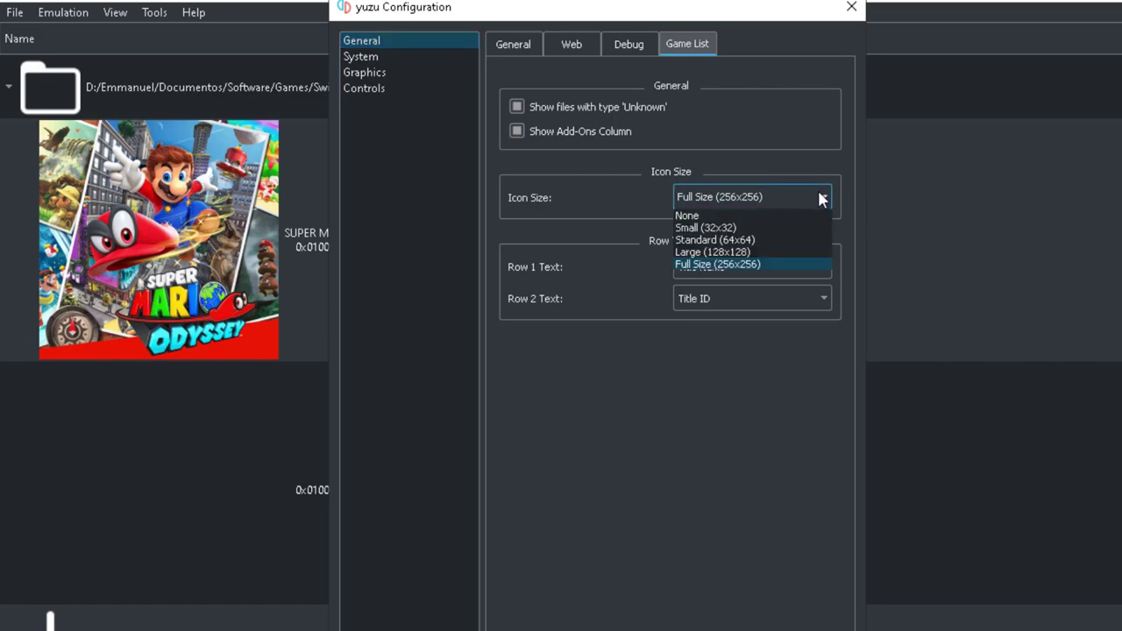
left_click(740, 253)
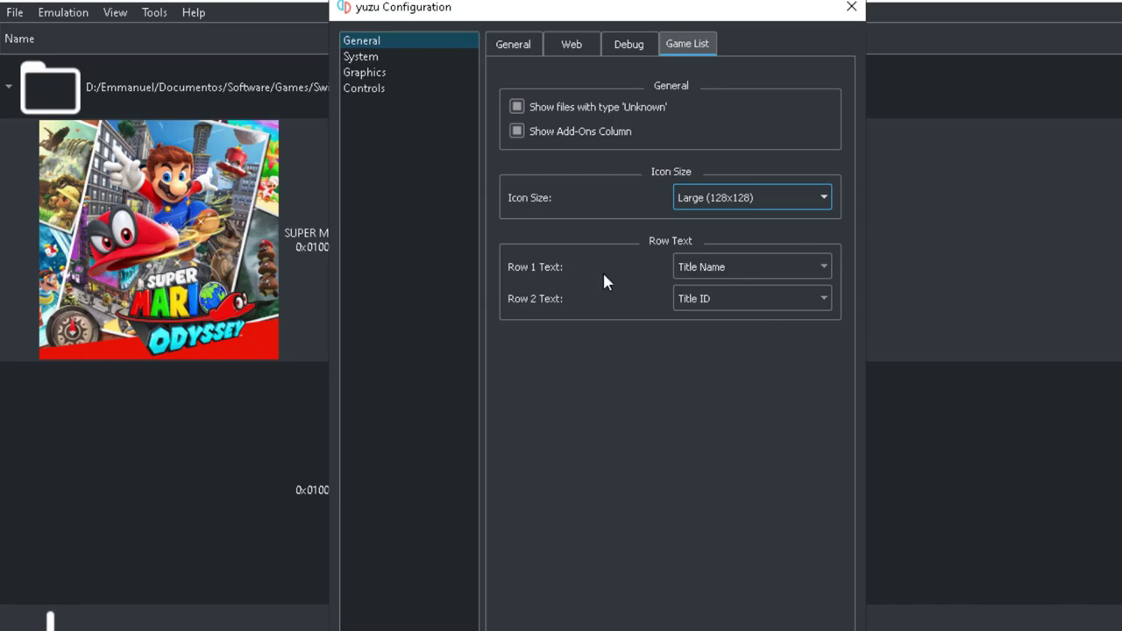
Set the sound output mode to Stereo in the system settings.
left_click(368, 57)
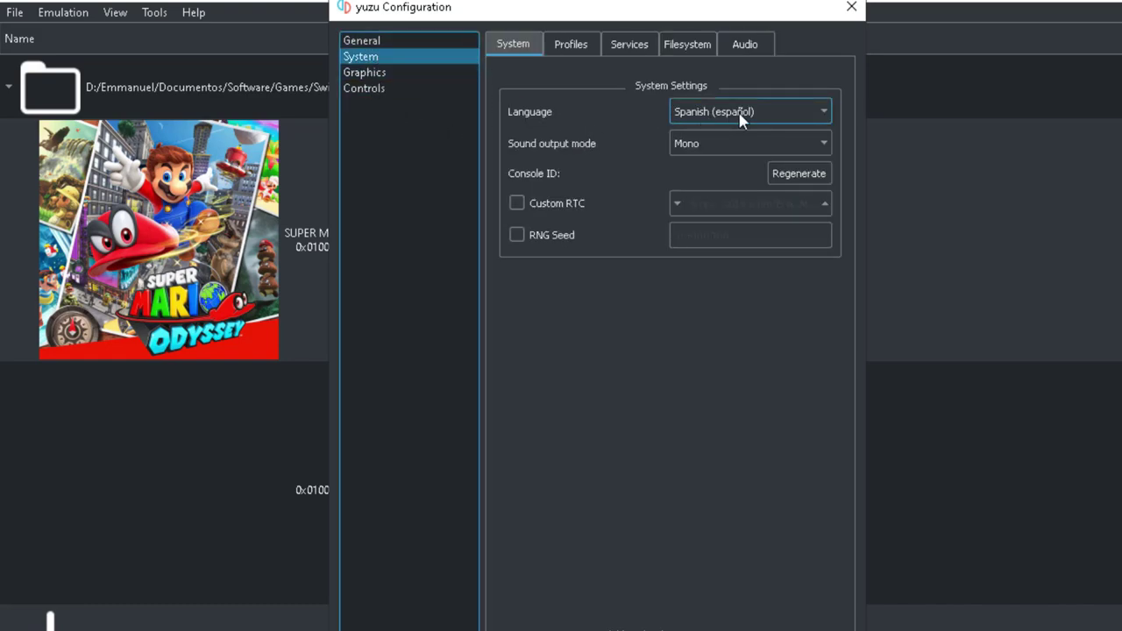
left_click(725, 143)
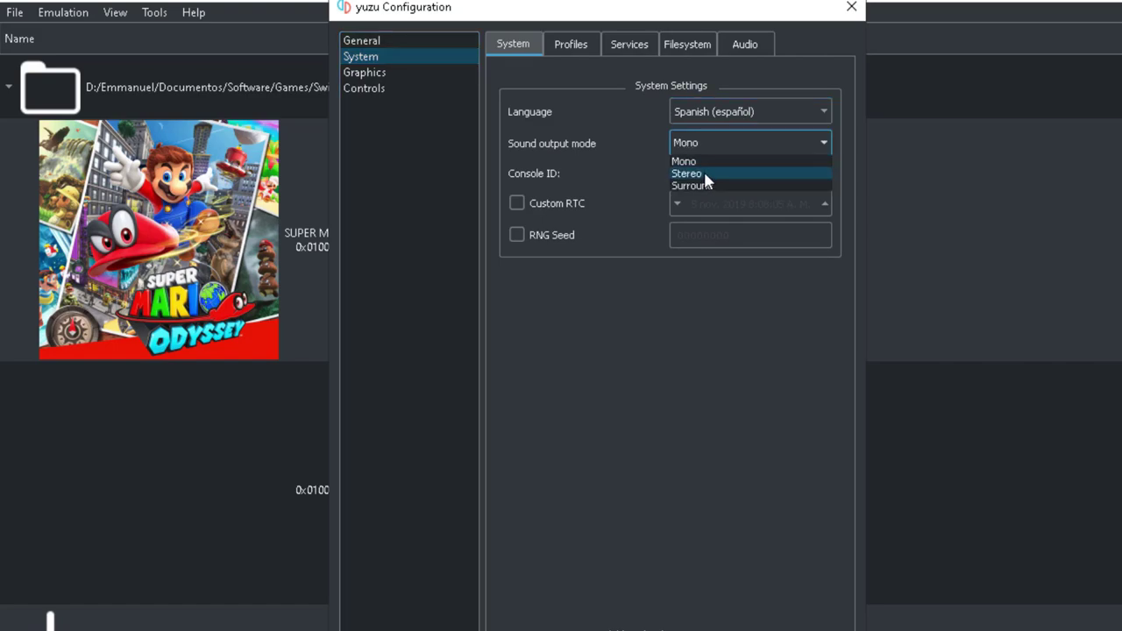
left_click(705, 174)
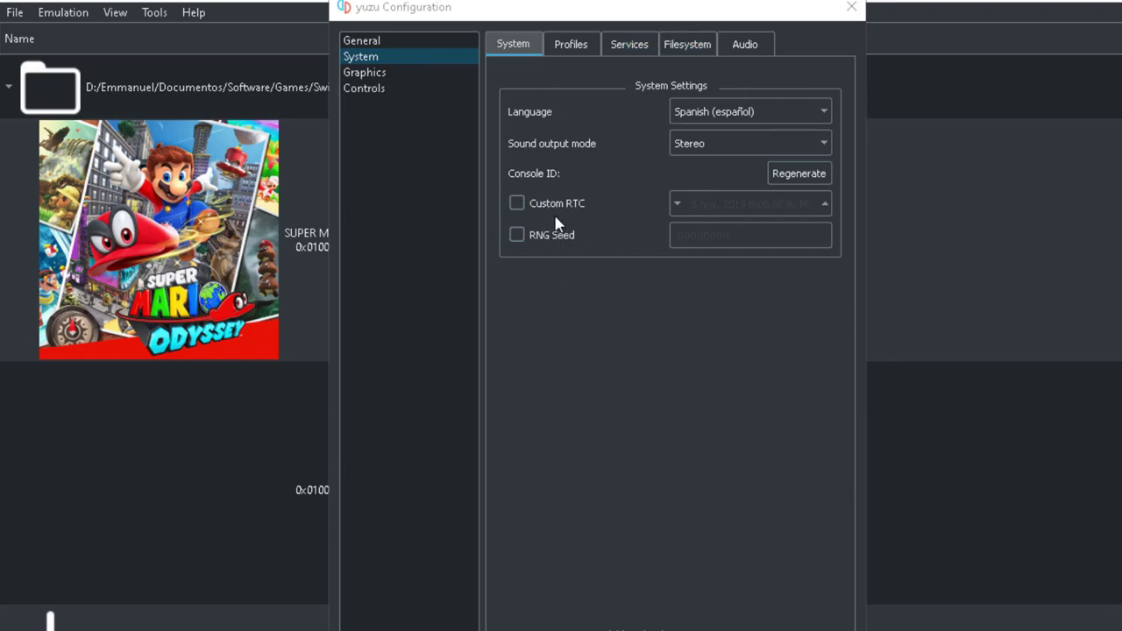
left_click(575, 51)
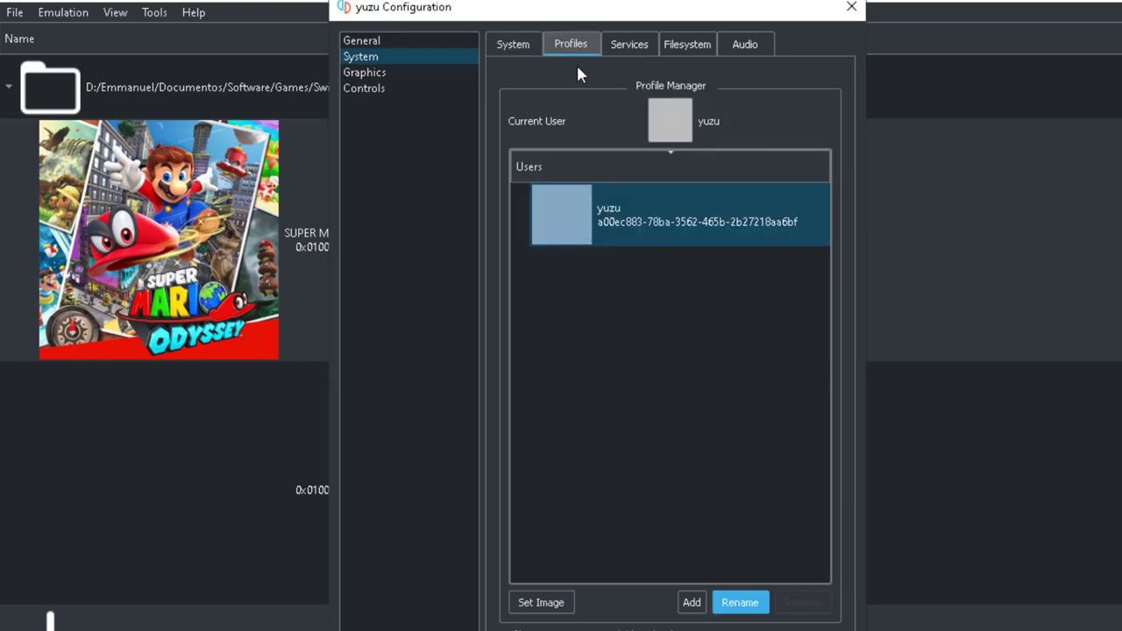
left_click(620, 214)
left_click(739, 603)
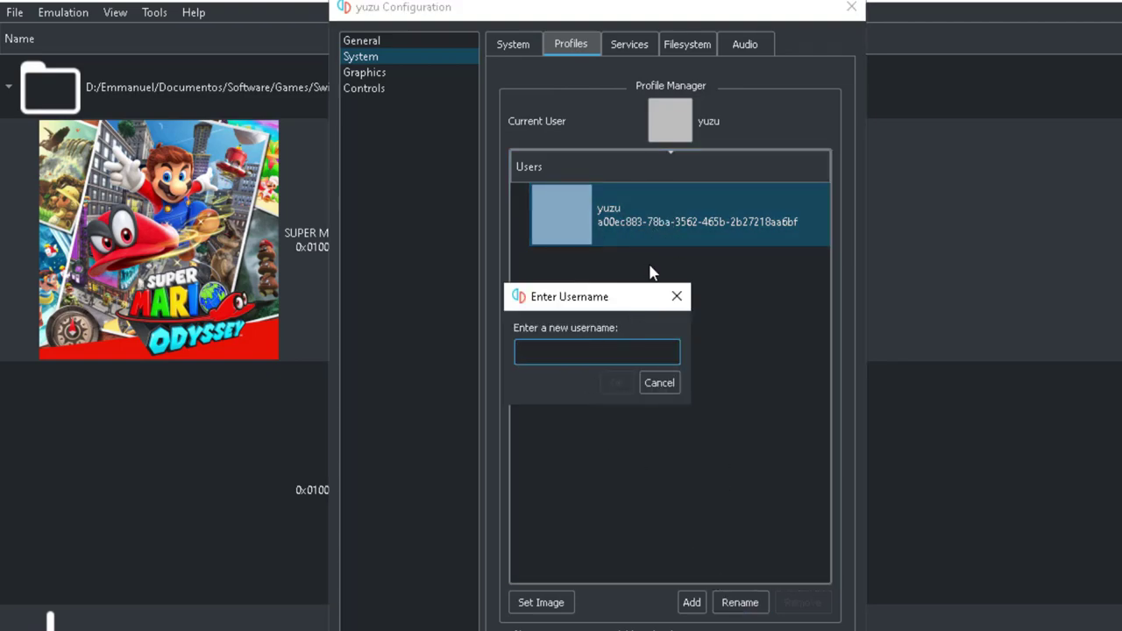
left_click(677, 296)
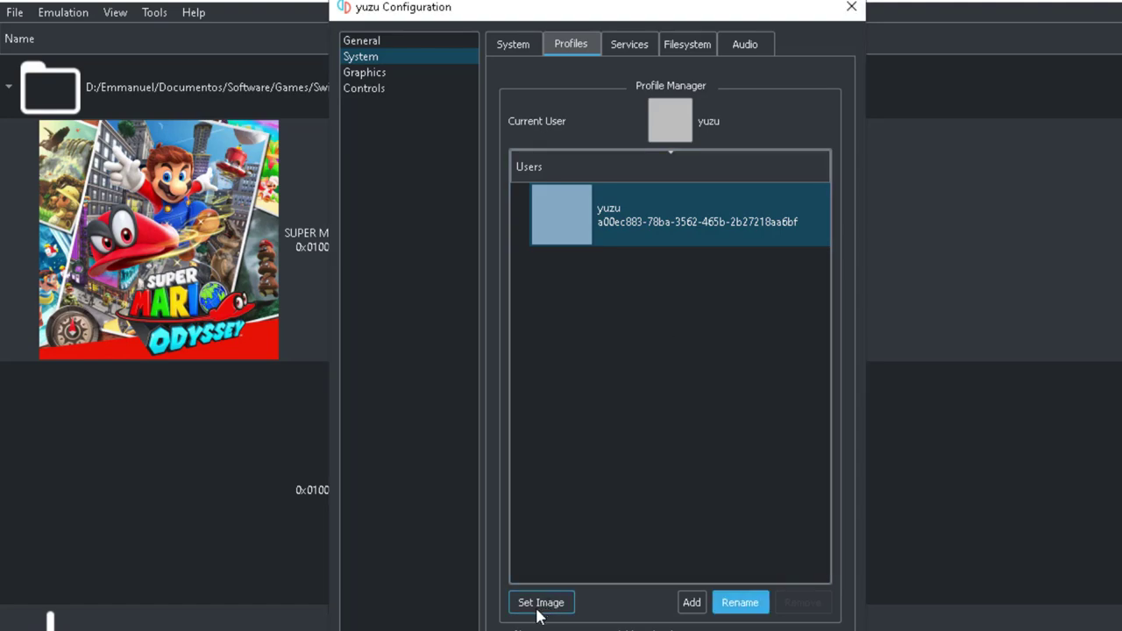
left_click(565, 217)
Review the BCAT service, the filesystem directories and gamecard options, and the audio output settings.
left_click(630, 46)
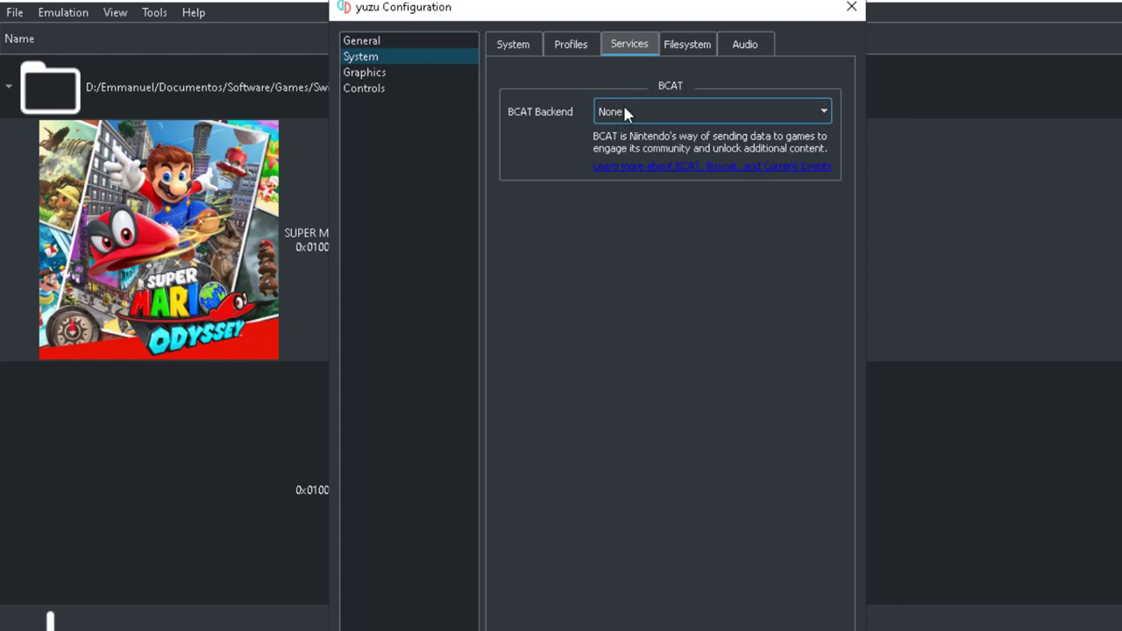
left_click(683, 52)
left_click(621, 147)
left_click(543, 219)
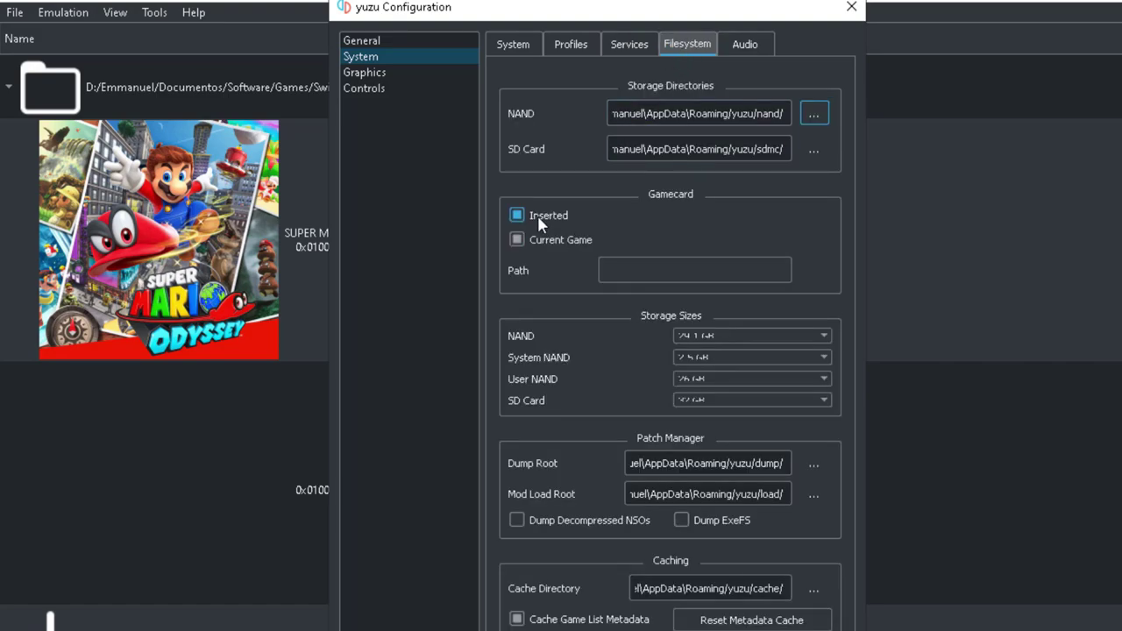
left_click(550, 228)
left_click(746, 45)
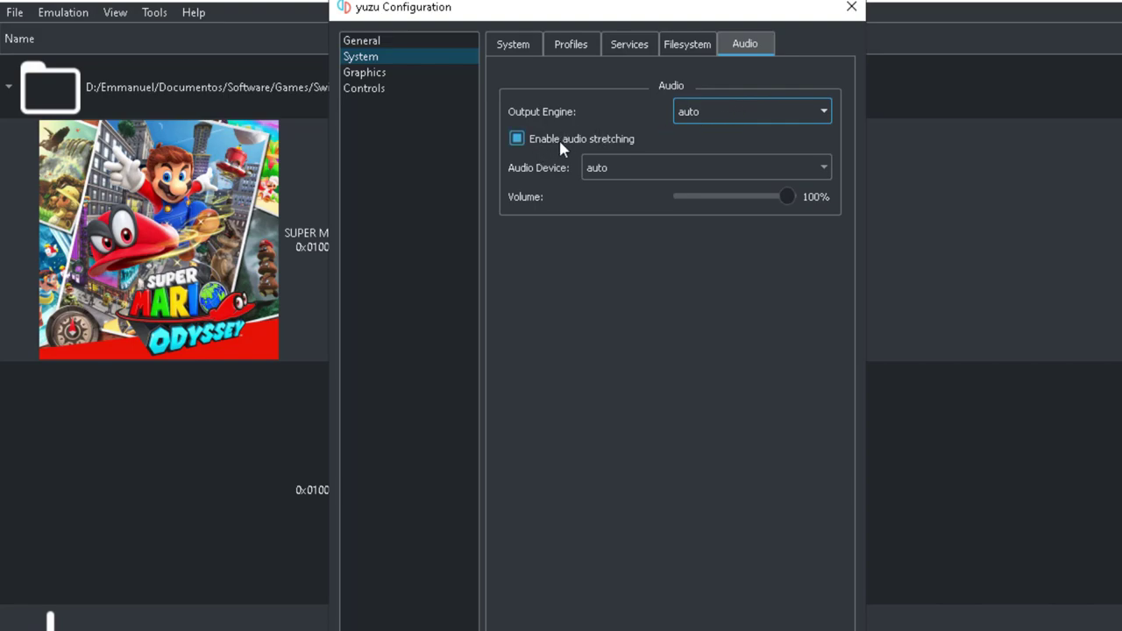
left_click(608, 142)
Enable the disk shader cache in the graphics settings, keeping asynchronous GPU emulation, Force 30 FPS mode and the Native (1280x720) resolution.
left_click(372, 73)
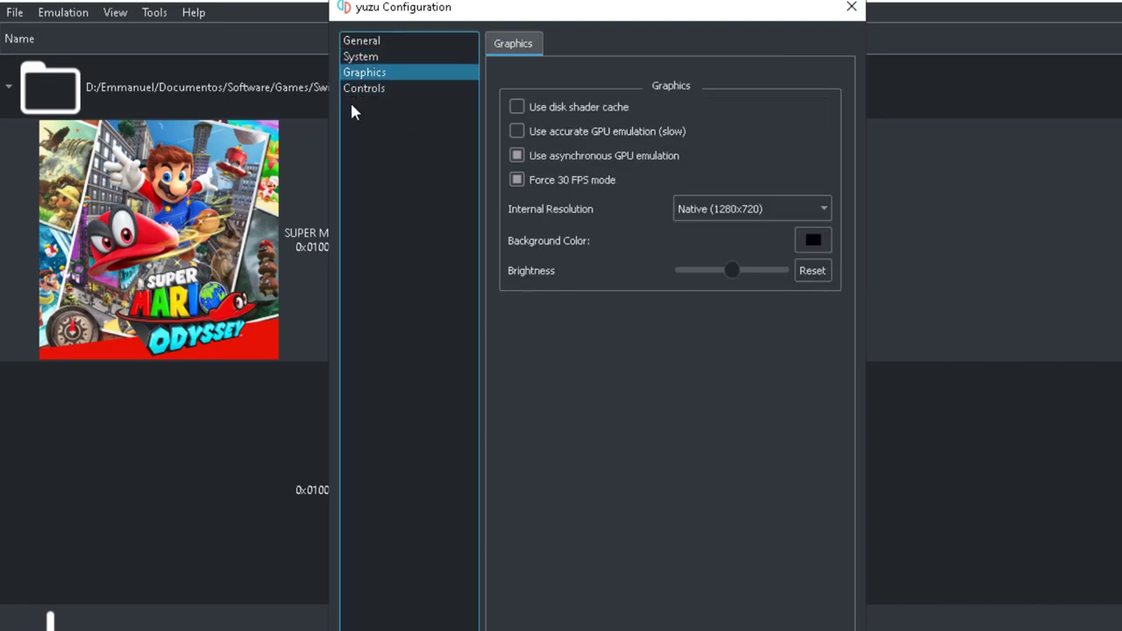
left_click(520, 105)
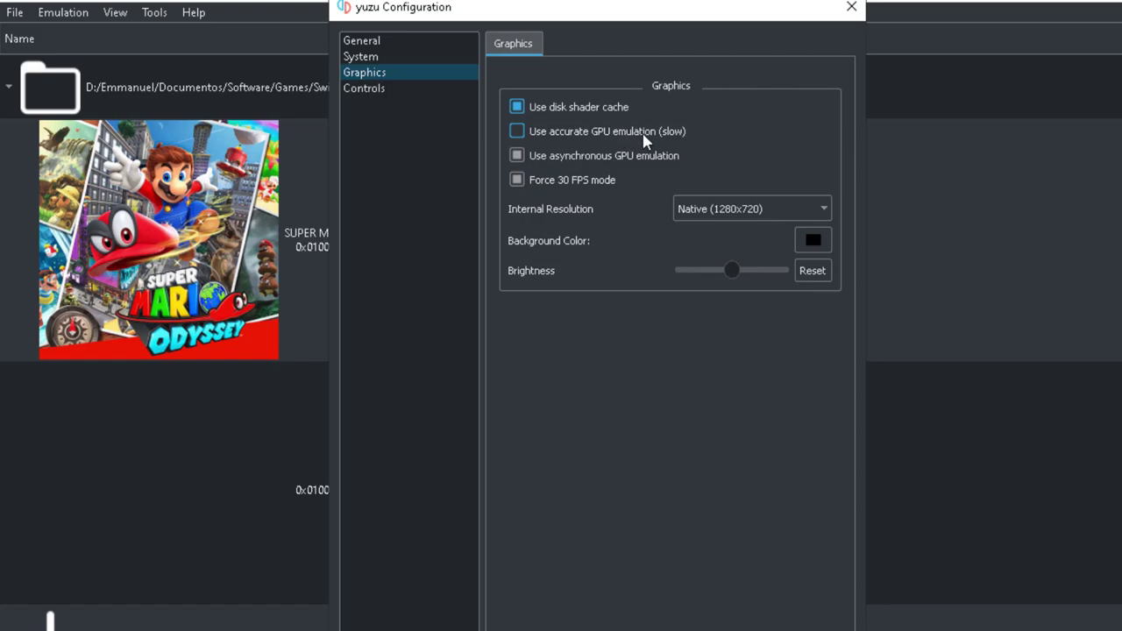
left_click(558, 160)
left_click(518, 180)
left_click(535, 161)
left_click(739, 213)
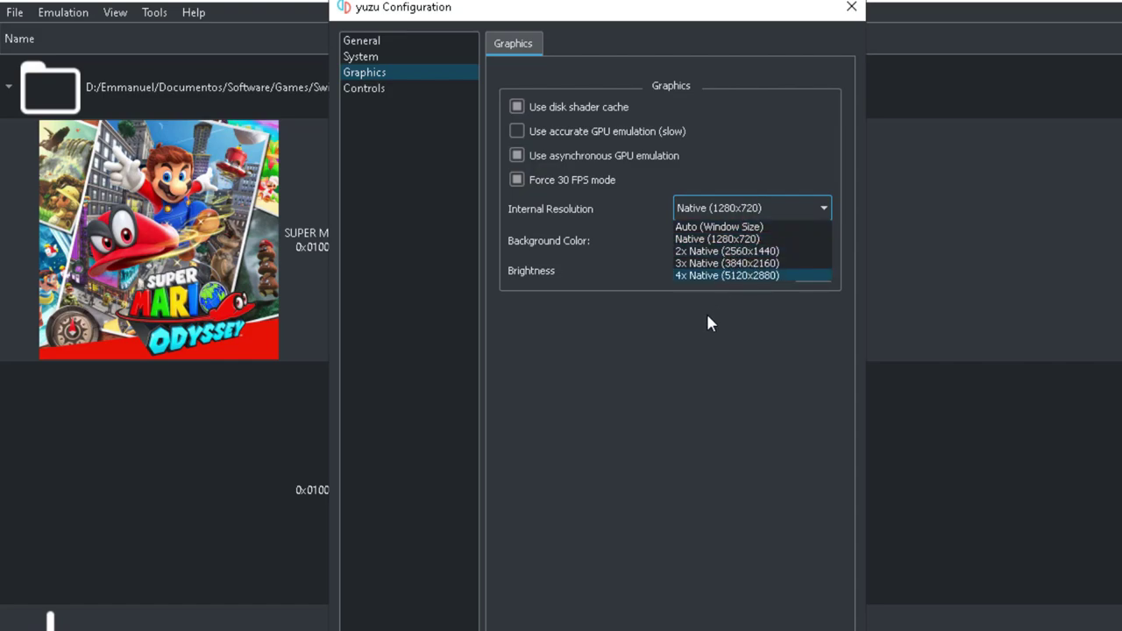
left_click(693, 344)
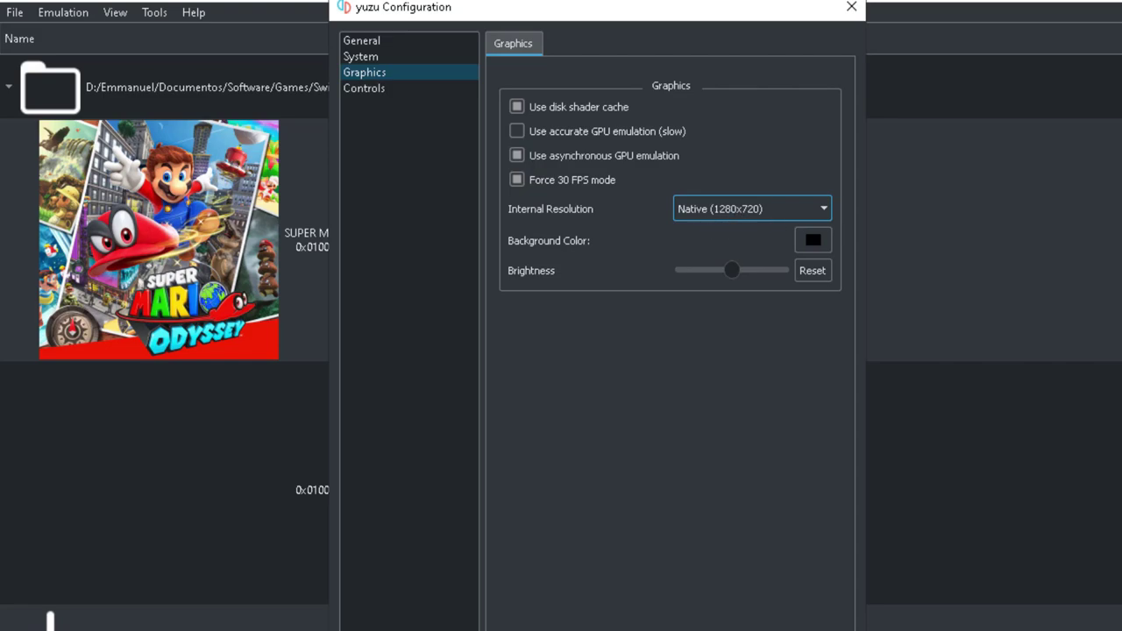
Map Player 1's A, B, X and Y face buttons to Button 0, 1, 2 and 3 and save the whole configuration.
left_click(374, 91)
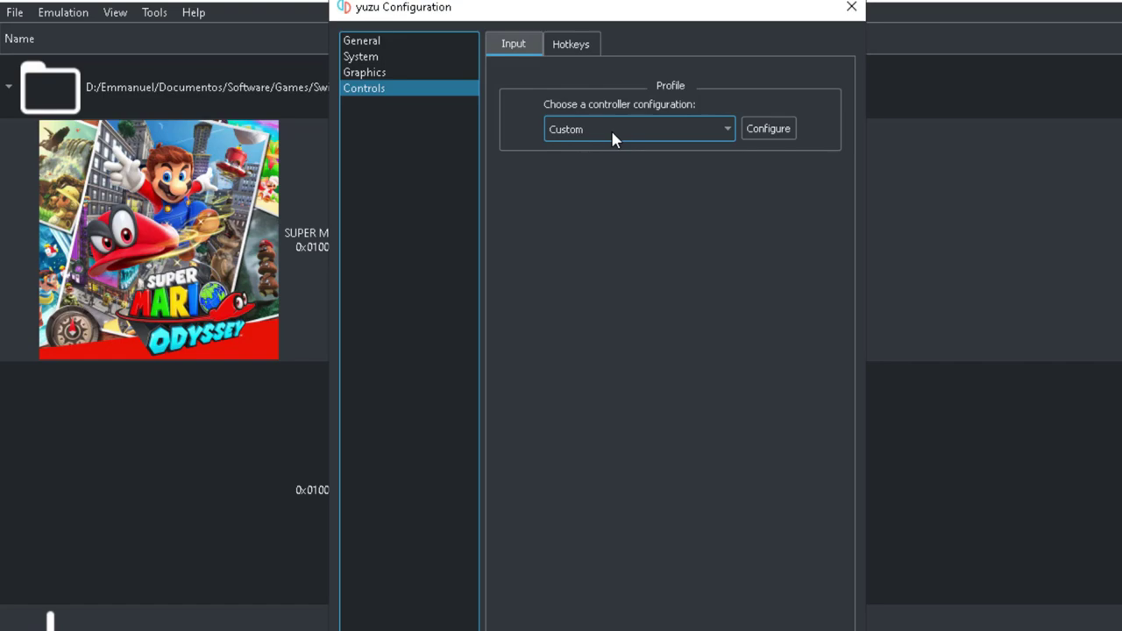
left_click(771, 136)
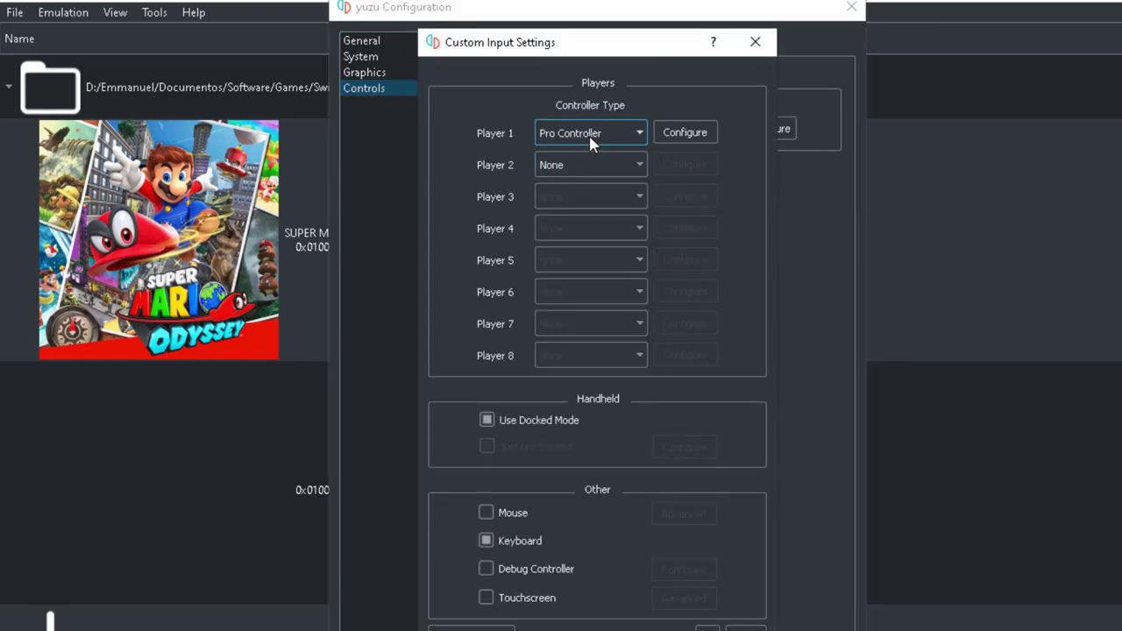
left_click(684, 132)
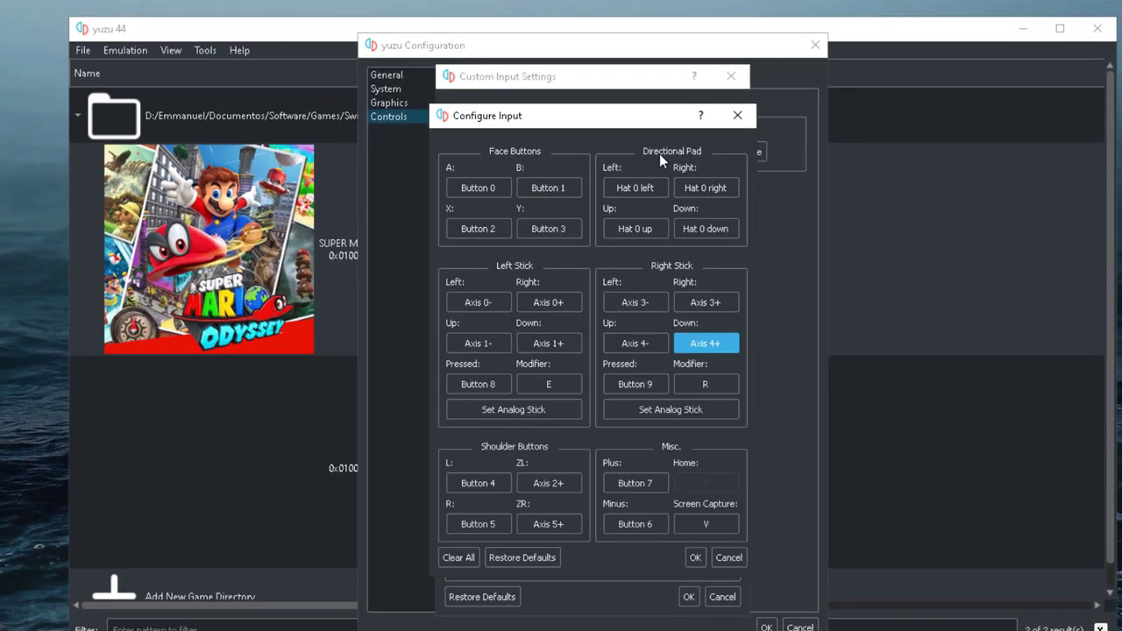
left_click(483, 188)
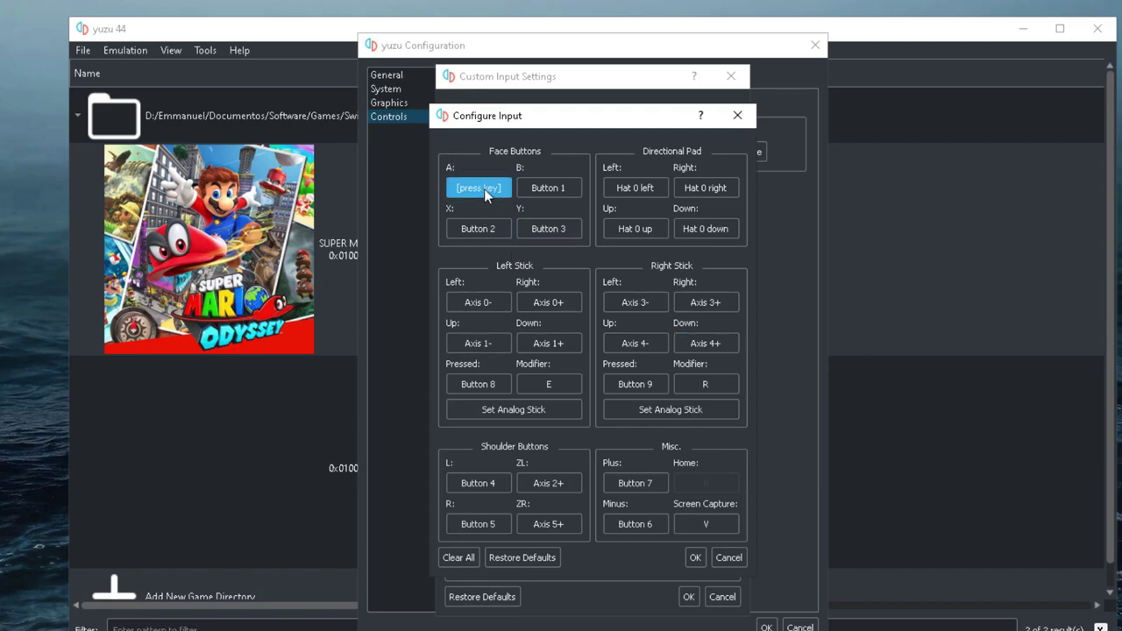
left_click(542, 188)
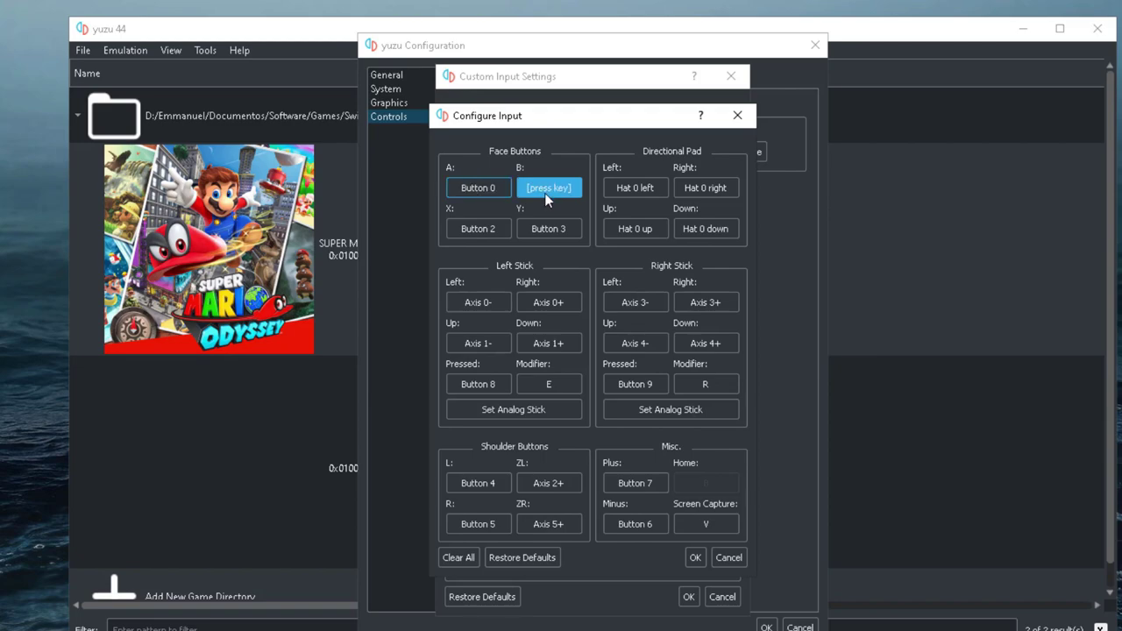
left_click(484, 227)
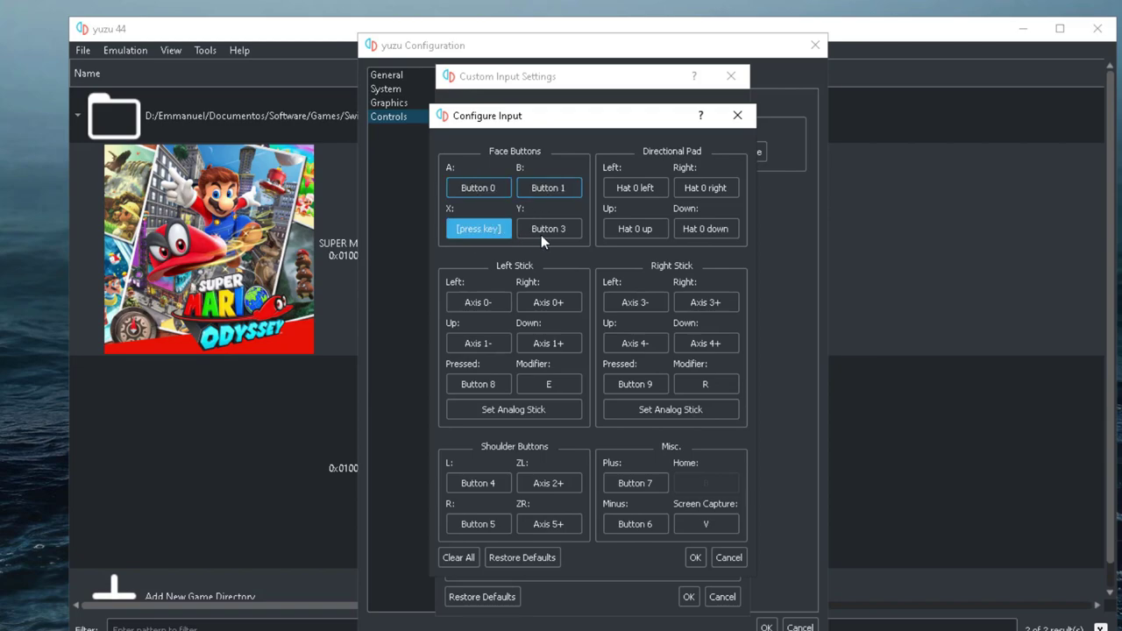
left_click(546, 229)
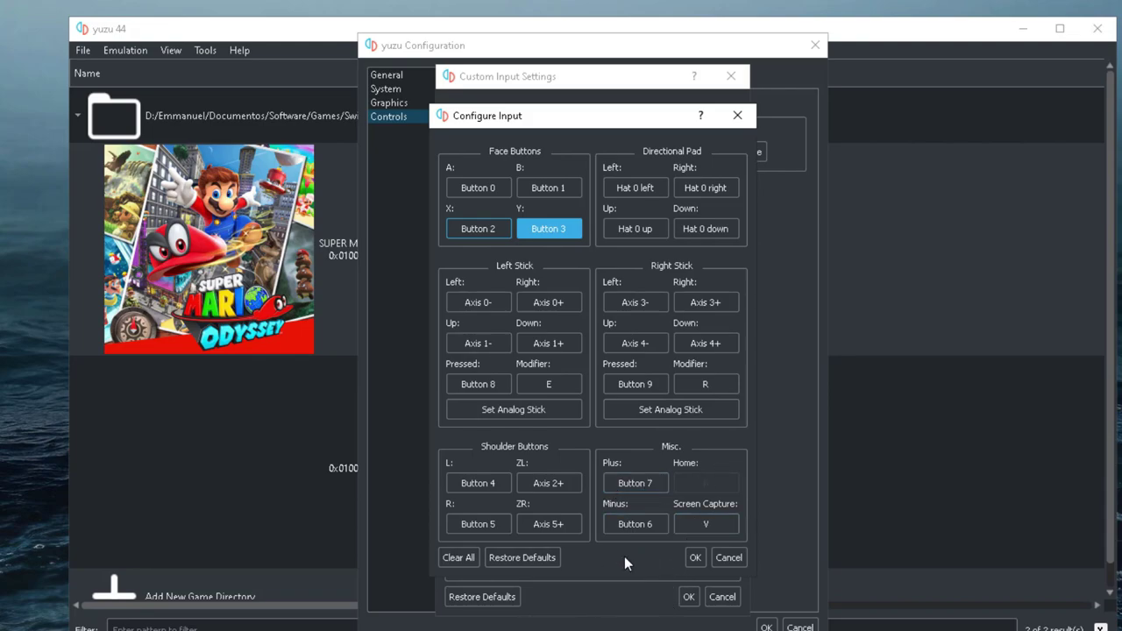
left_click(697, 561)
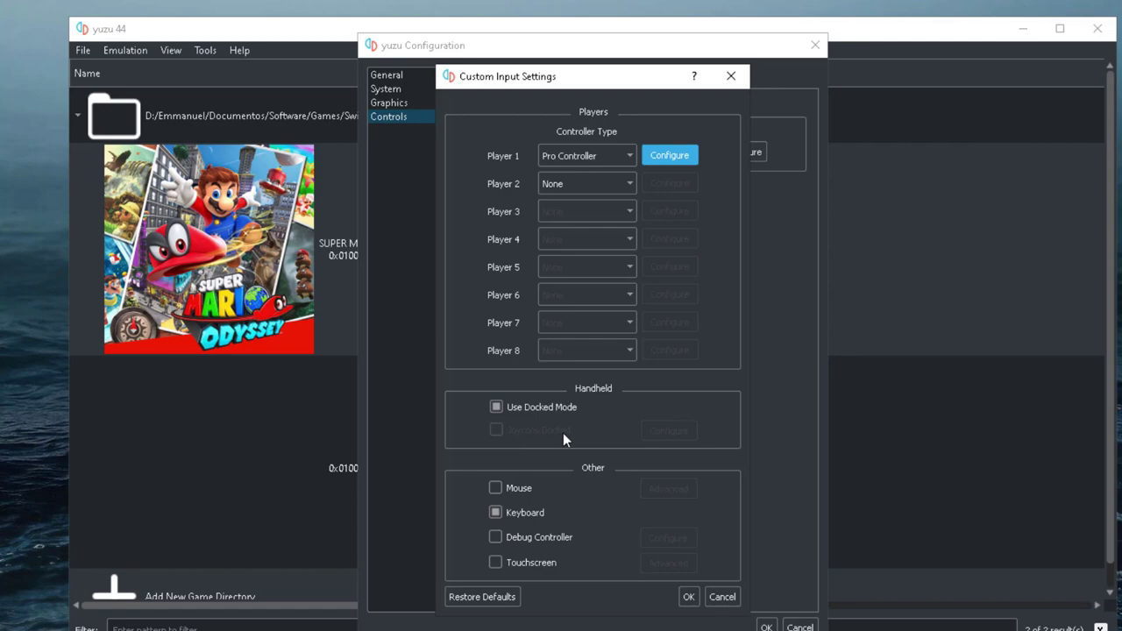
left_click(687, 597)
left_click(765, 626)
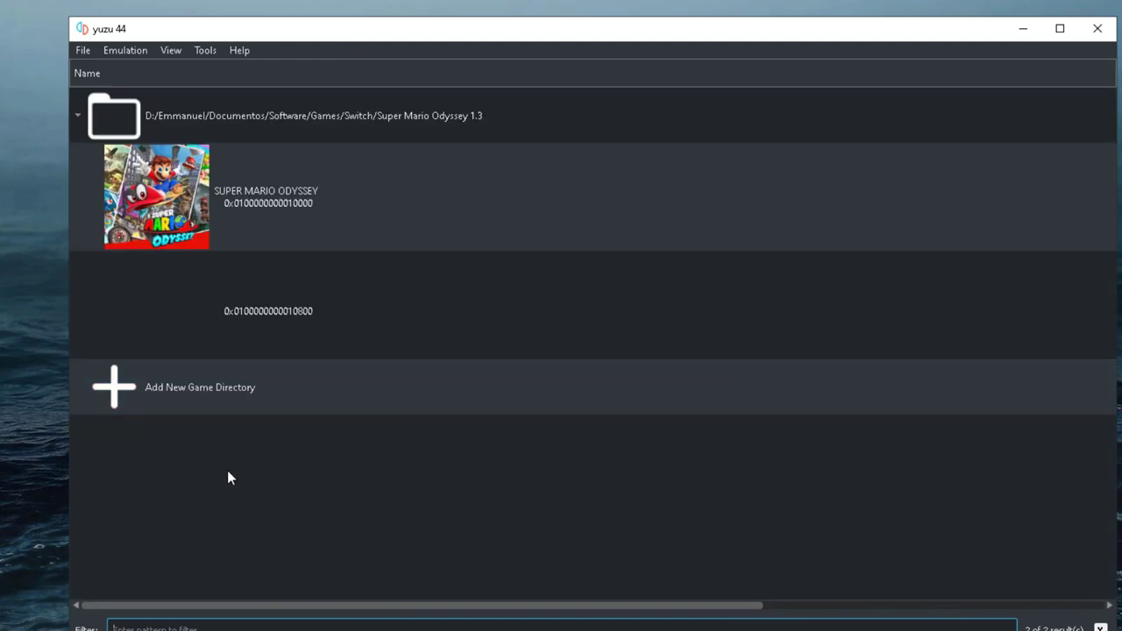
Close yuzu and open the NVIDIA Control Panel.
left_click(1097, 29)
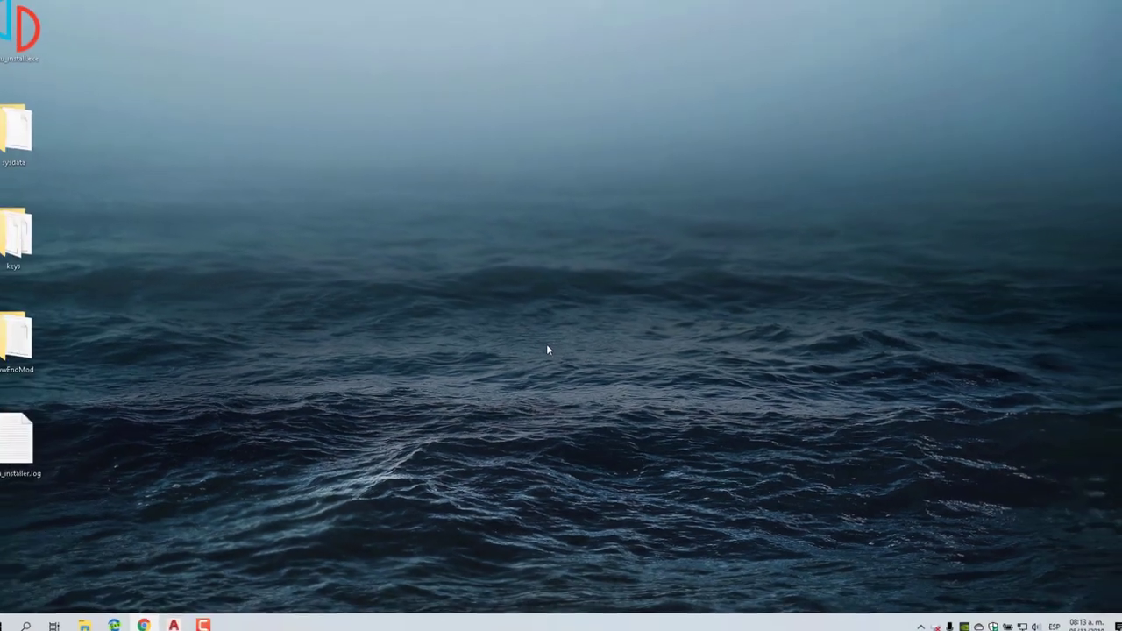
right_click(545, 350)
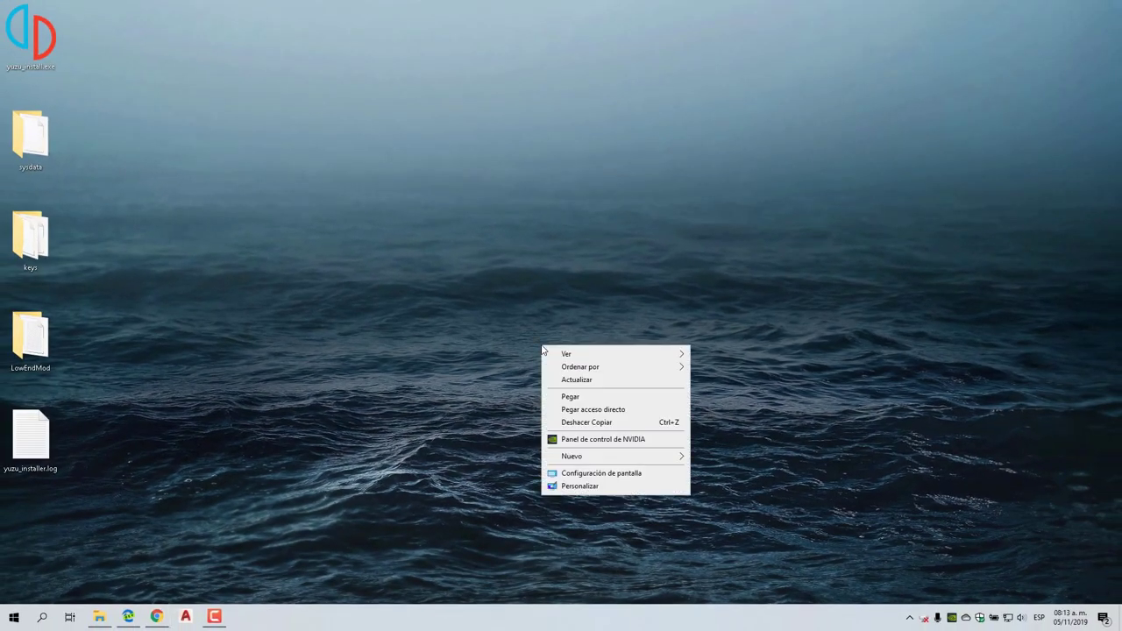
left_click(600, 441)
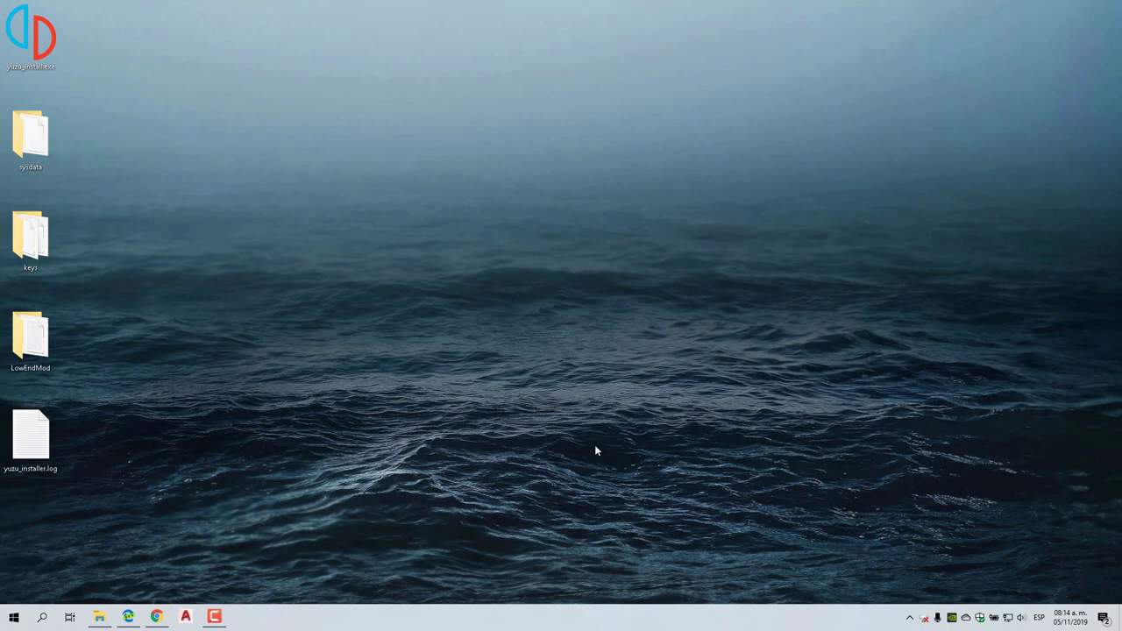
Bring up the NVIDIA Control Panel and show the program-specific options under Controlar la configuración 3D.
left_click(41, 618)
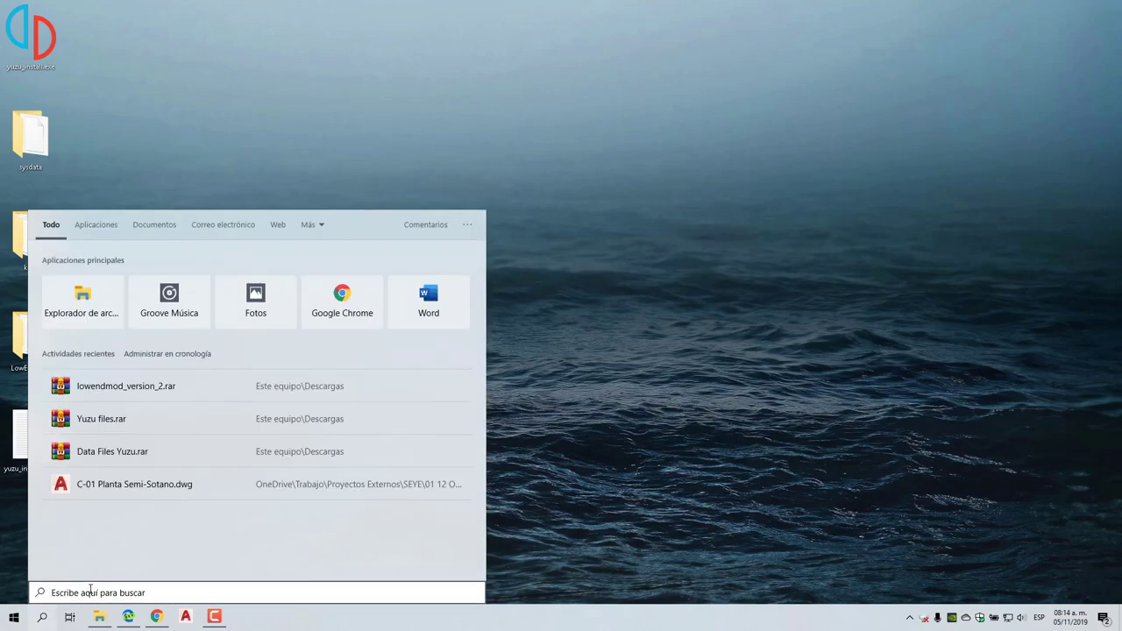
left_click(608, 433)
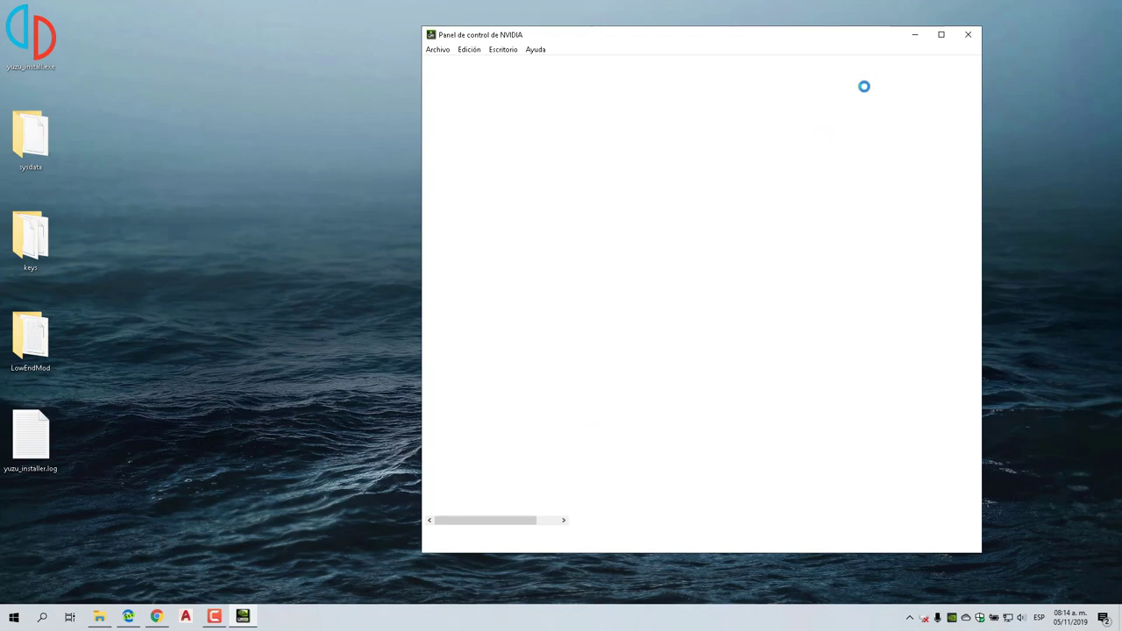
left_click(945, 41)
left_click(1083, 8)
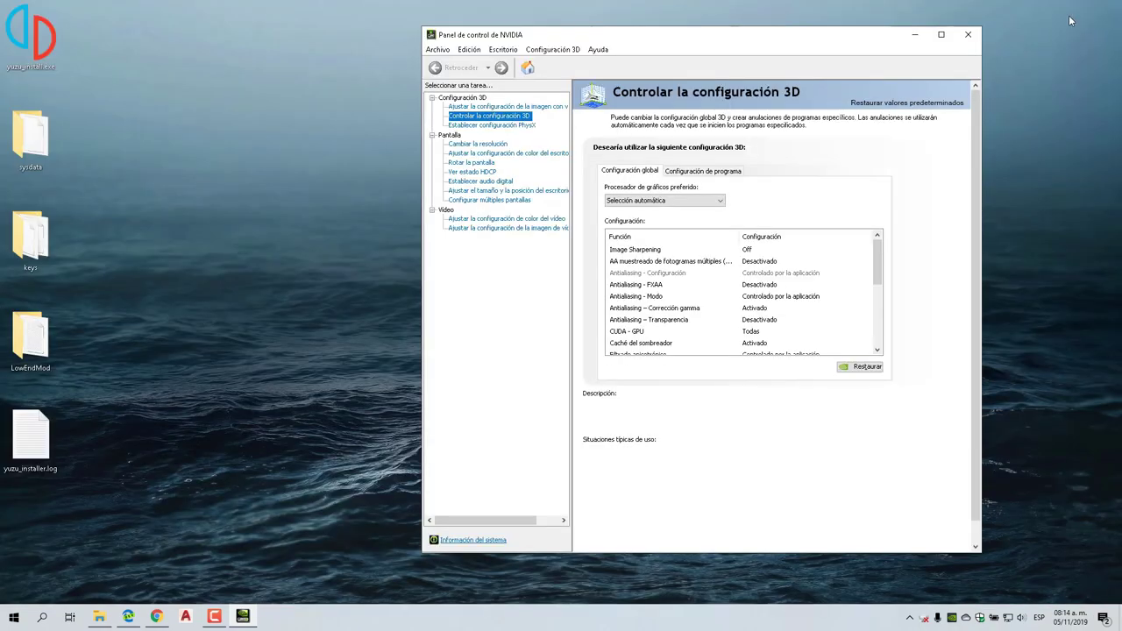
left_click_drag(761, 40, 652, 41)
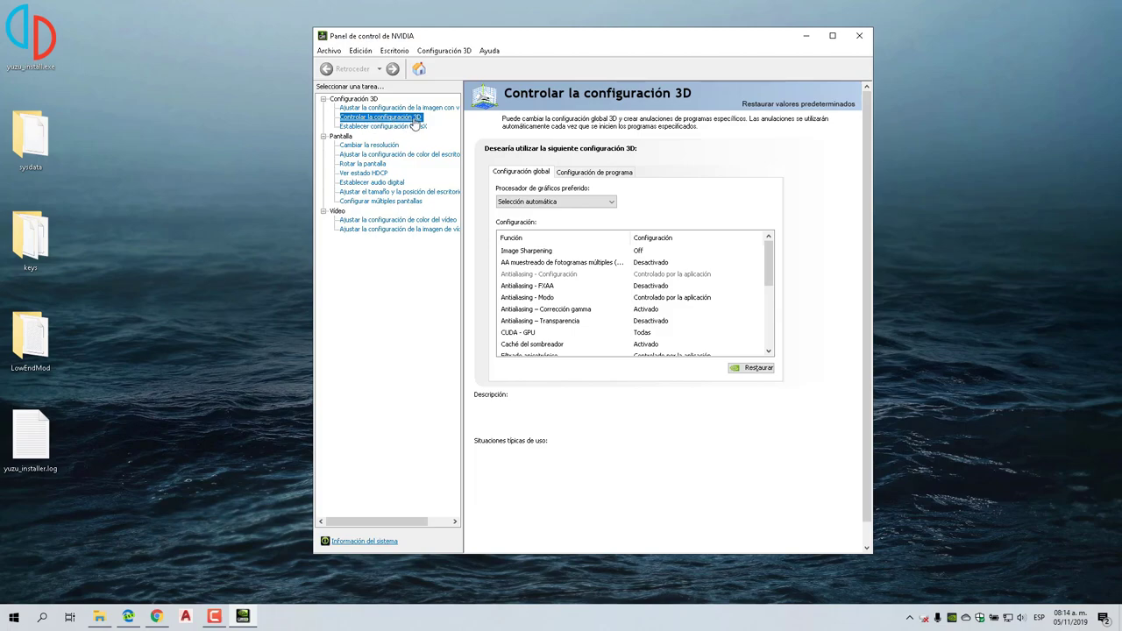
left_click(597, 175)
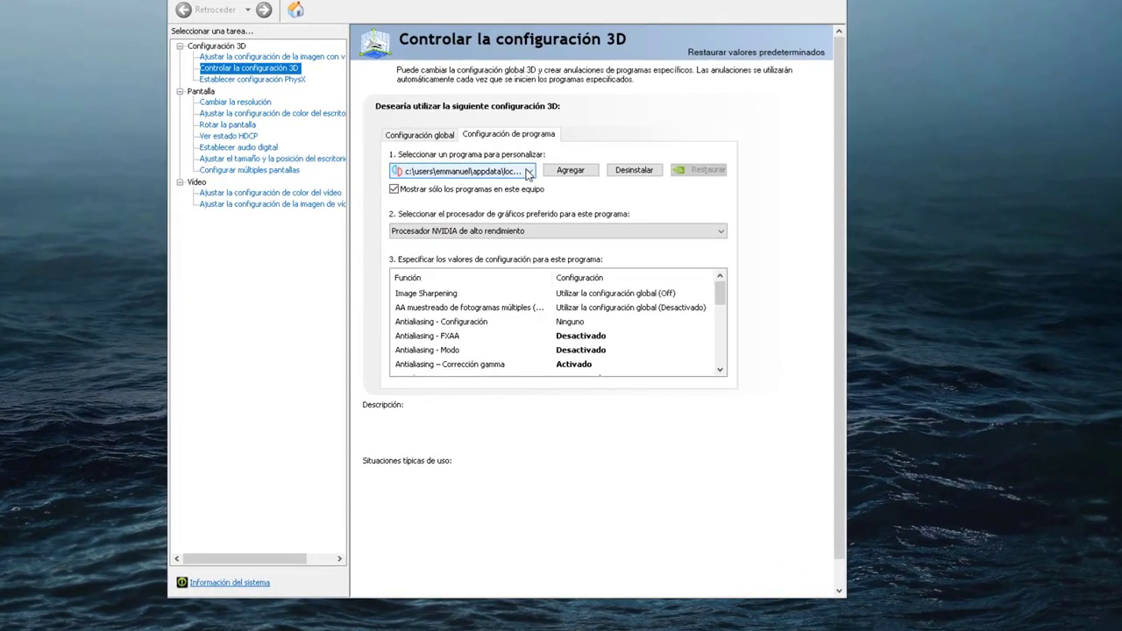
Add yuzu.exe from the recently used programs as the program to customize in the NVIDIA 3D settings.
left_click(610, 203)
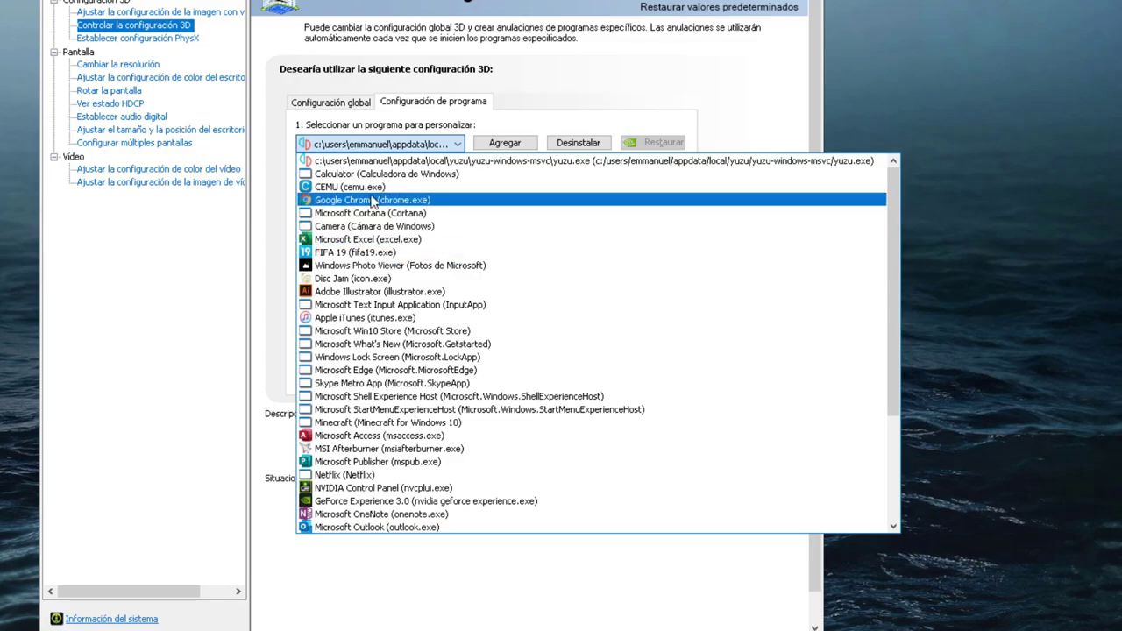
left_click(507, 112)
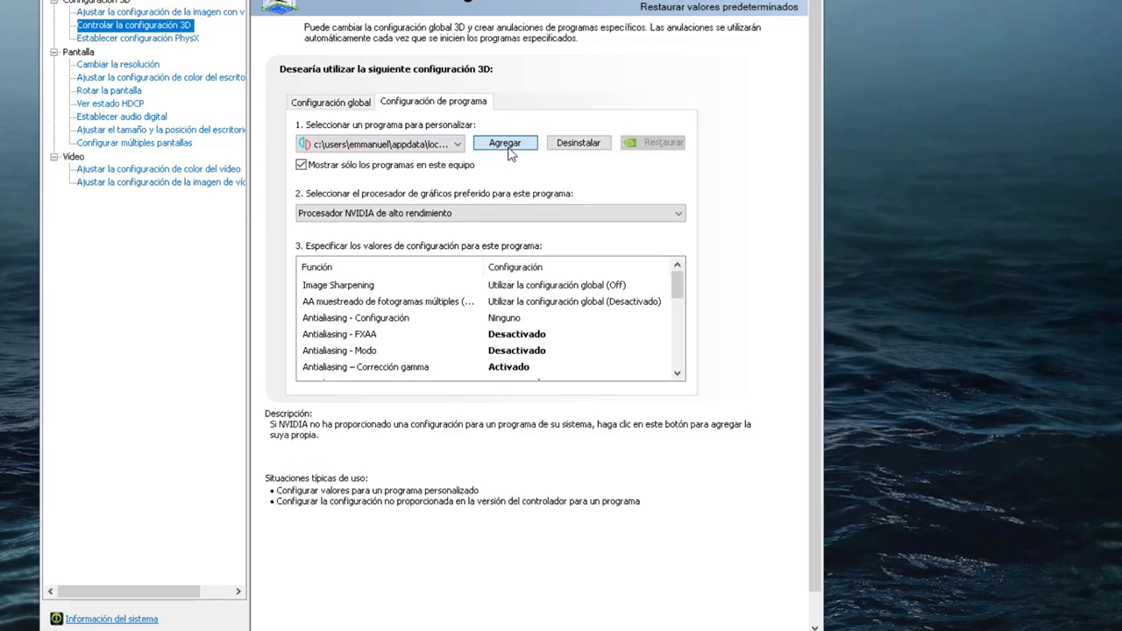
left_click(507, 145)
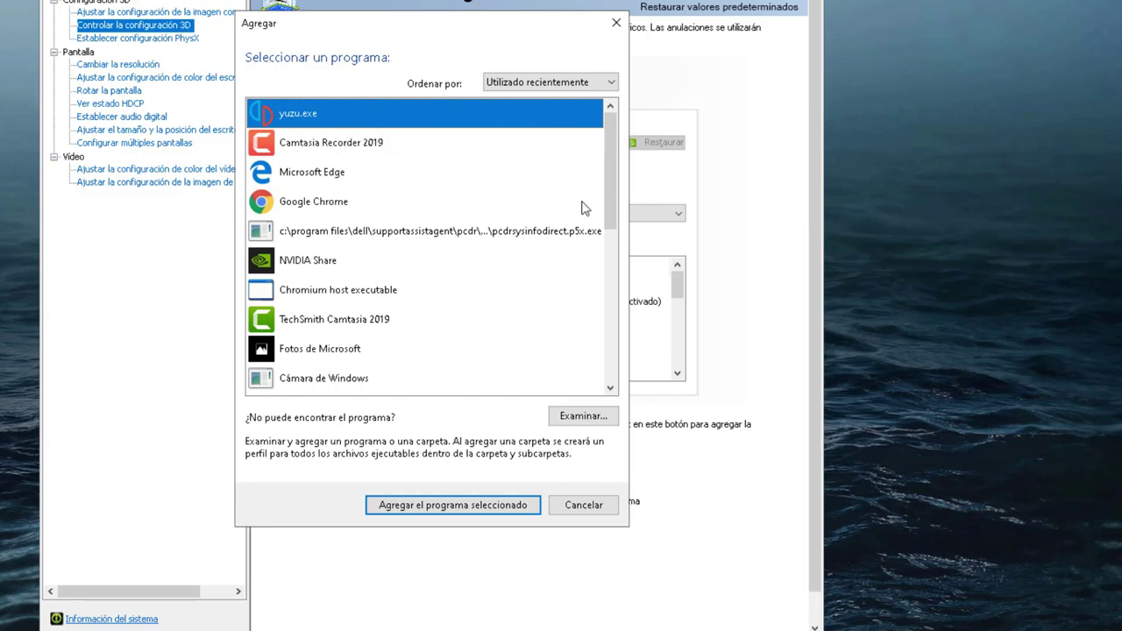
left_click(583, 417)
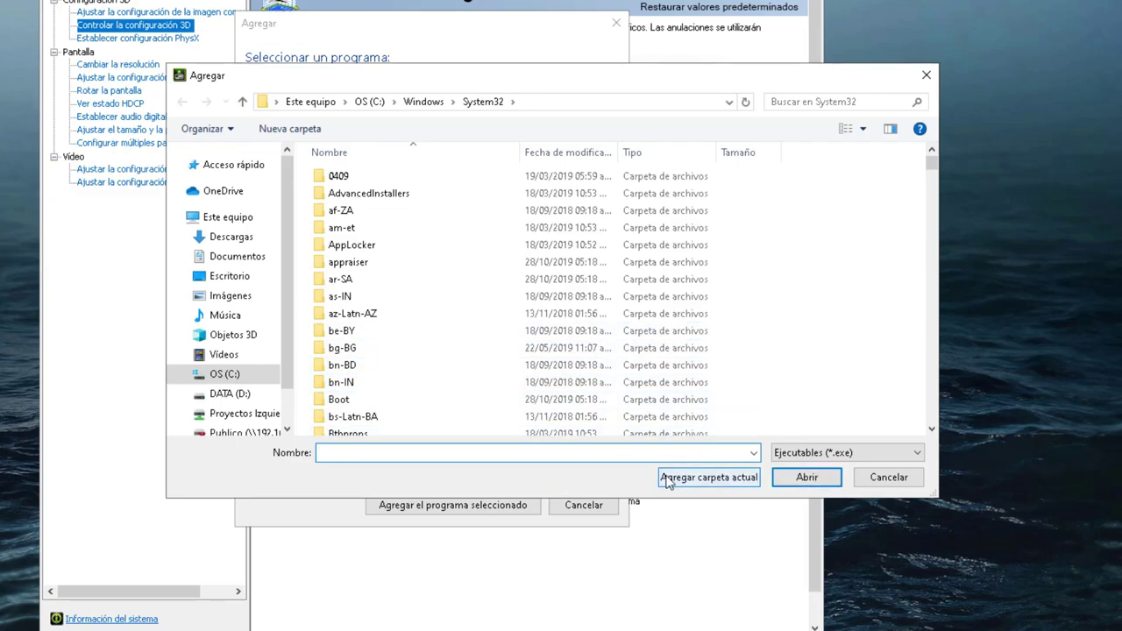
left_click(903, 479)
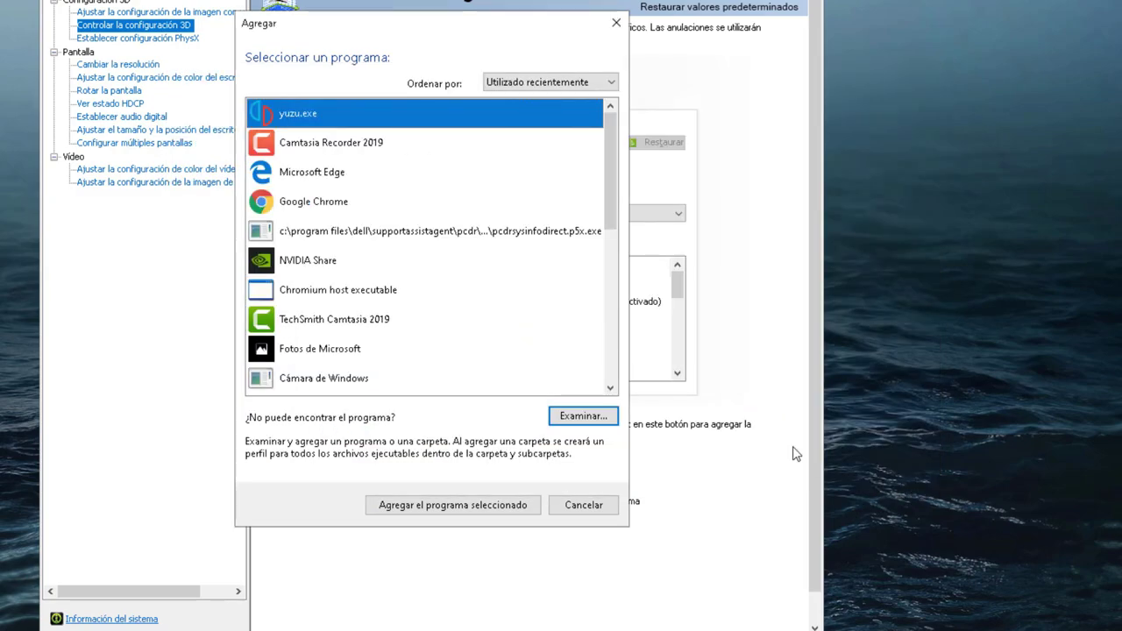
left_click(306, 128)
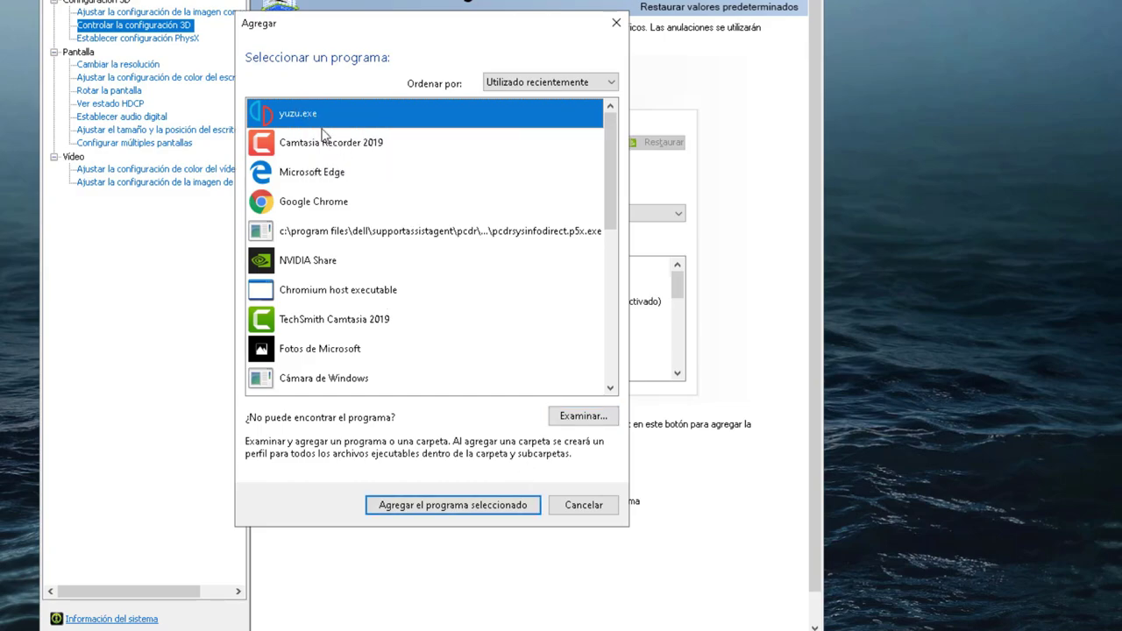
left_click(491, 509)
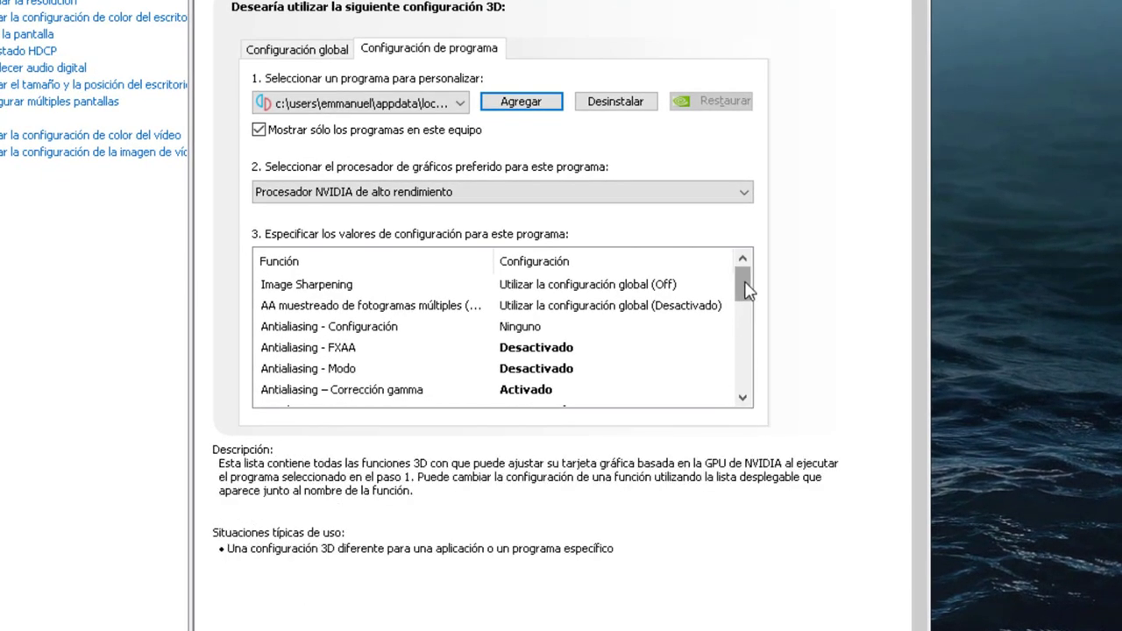
Set yuzu's CUDA - GPU option to use the GeForce GTX 1050 Ti instead of the global configuration.
left_click_drag(745, 289, 747, 303)
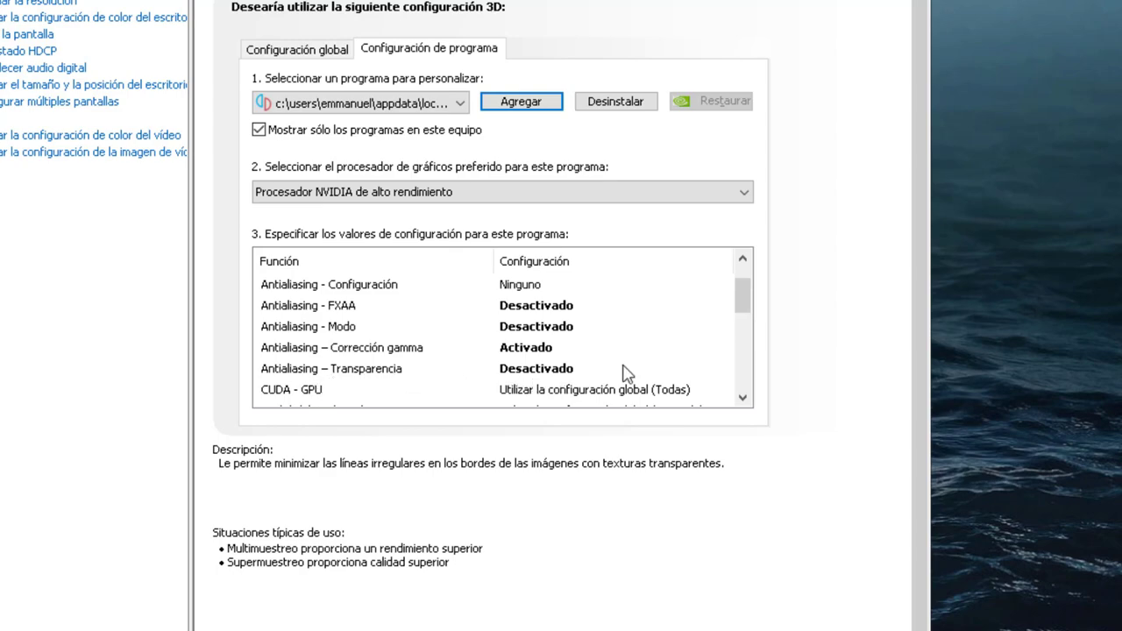
left_click_drag(744, 290, 744, 317)
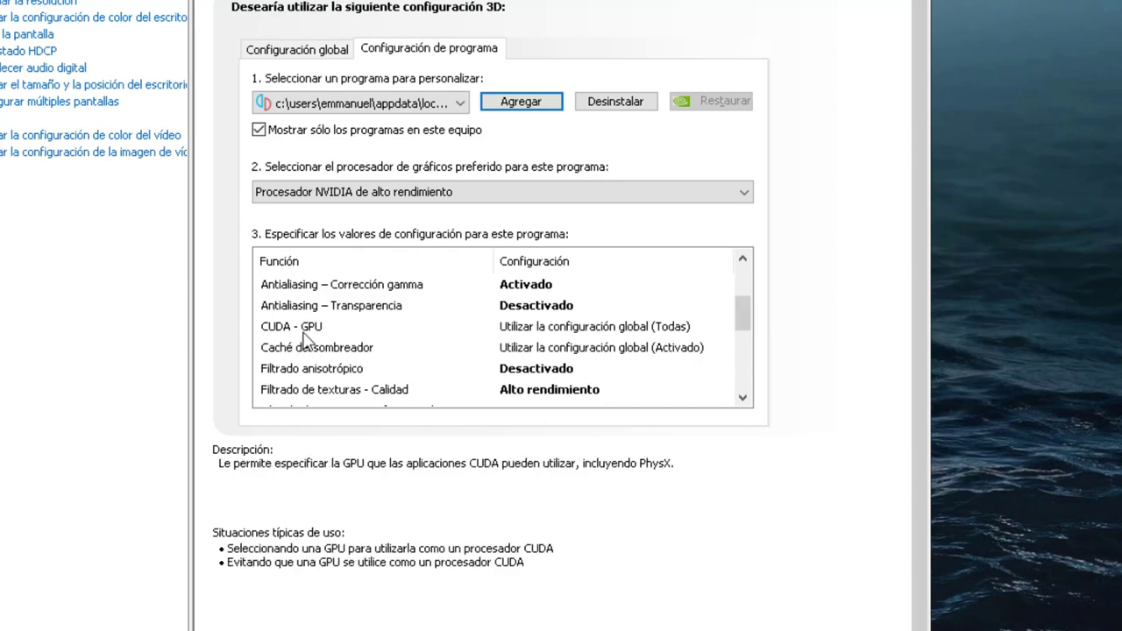
left_click(562, 330)
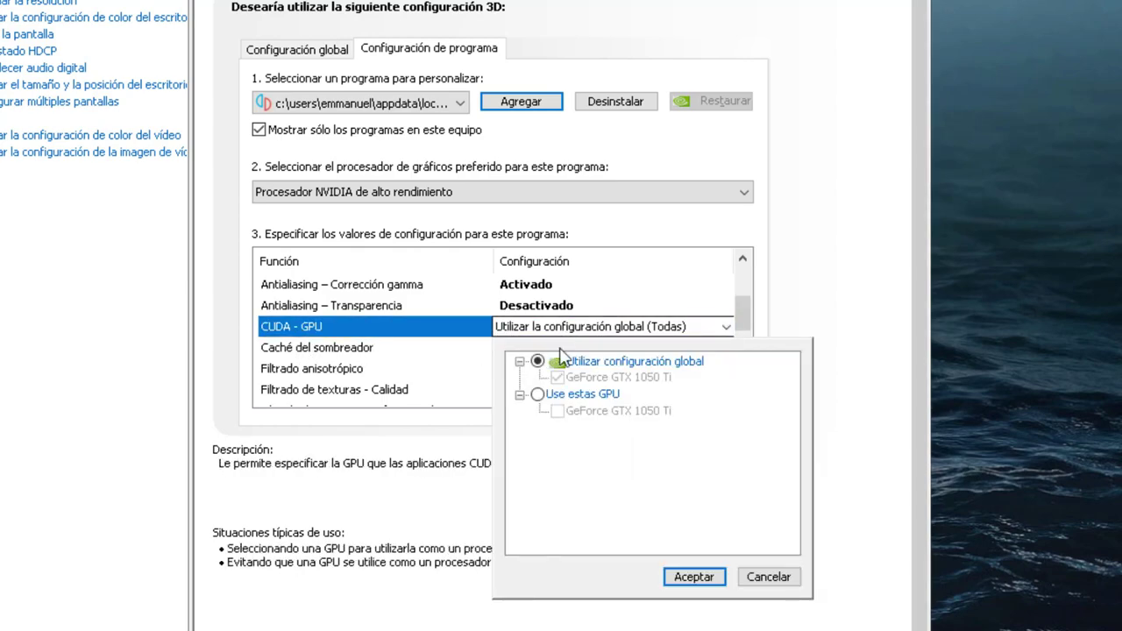
left_click(537, 394)
left_click(558, 411)
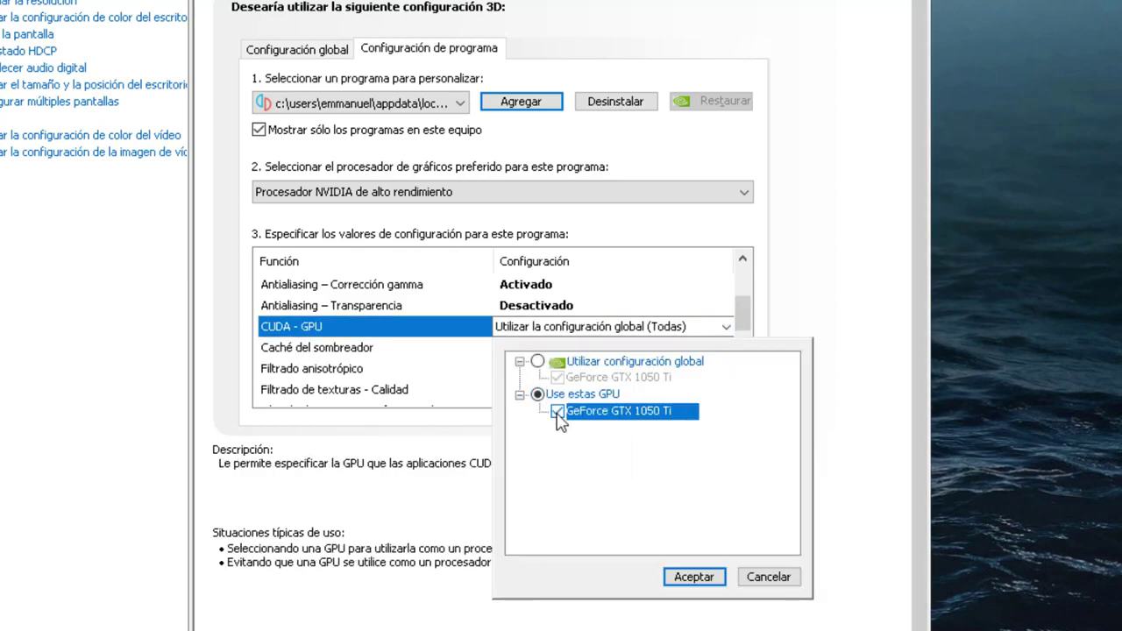
left_click(693, 575)
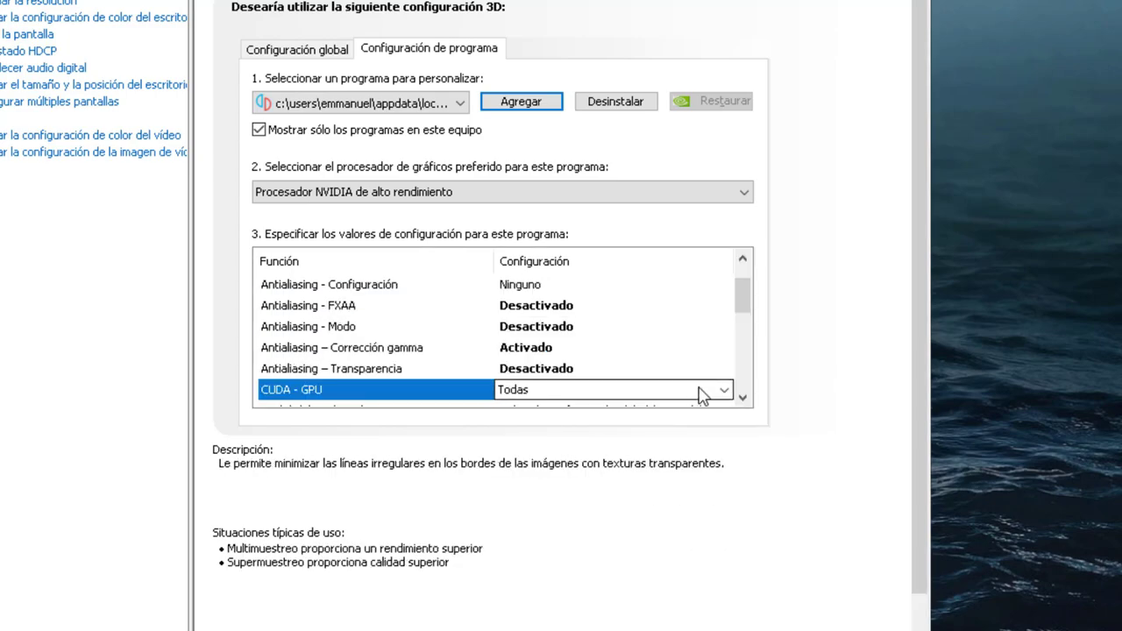
Review yuzu's shader cache, texture filtering, OpenGL rendering GPU, power management and remaining 3D settings, and close the NVIDIA Control Panel.
scroll(695, 395, "down", 1)
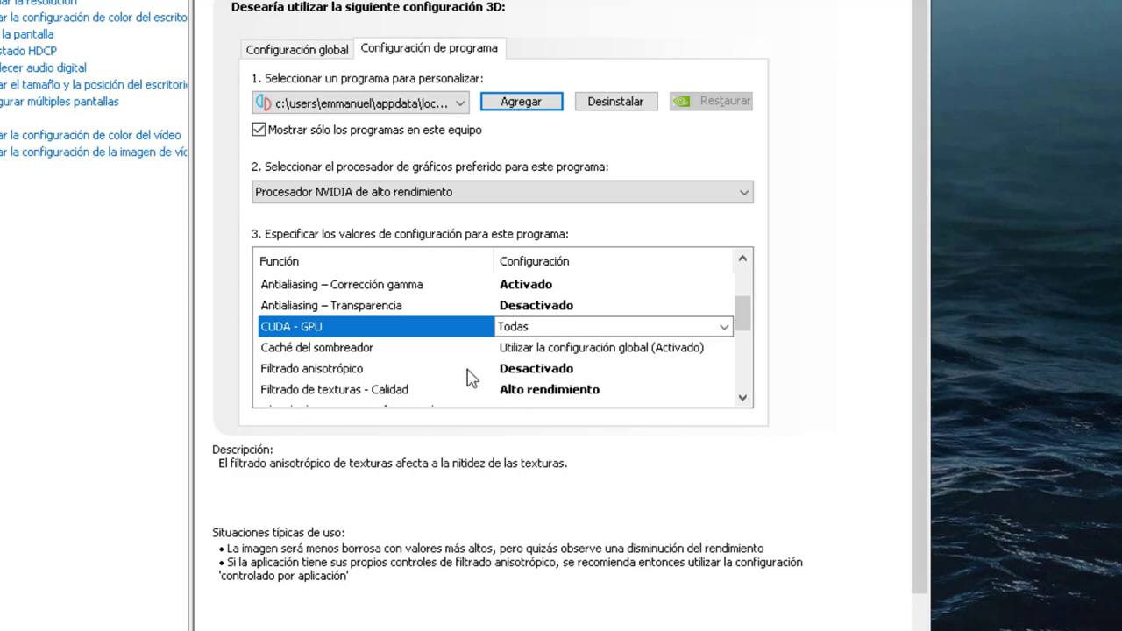
left_click(742, 399)
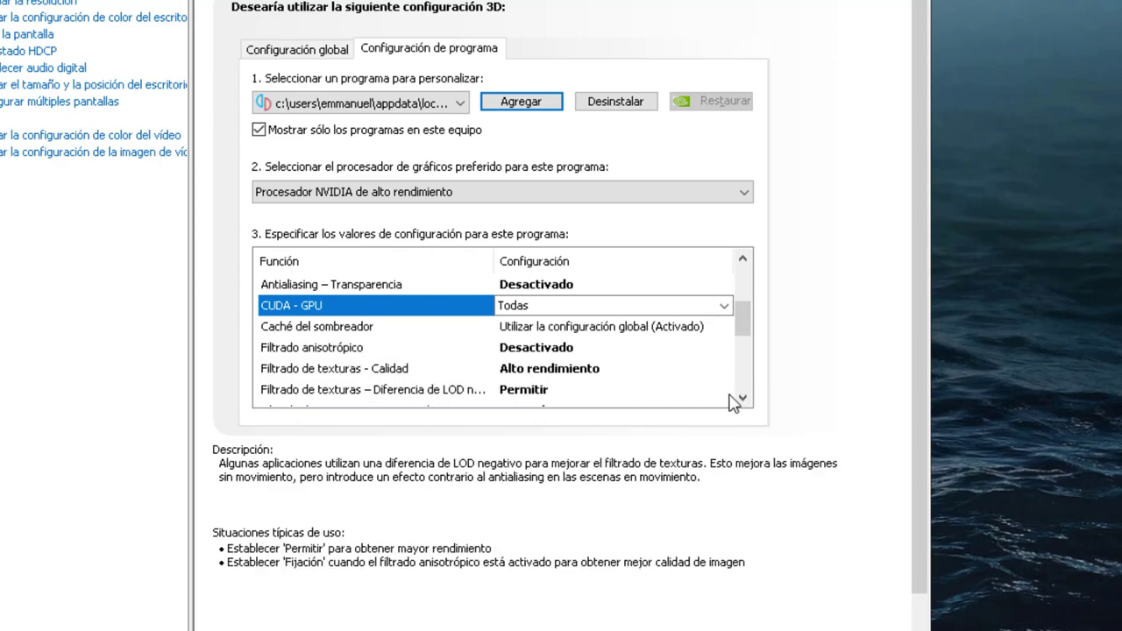
left_click(741, 398)
left_click(742, 399)
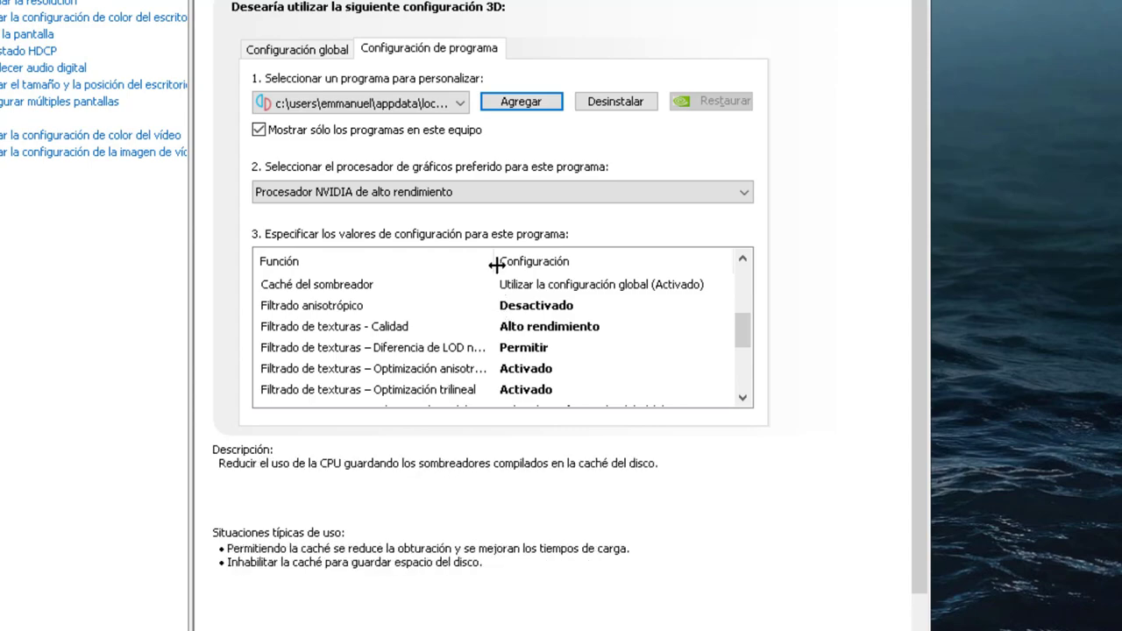
left_click_drag(530, 262, 544, 261)
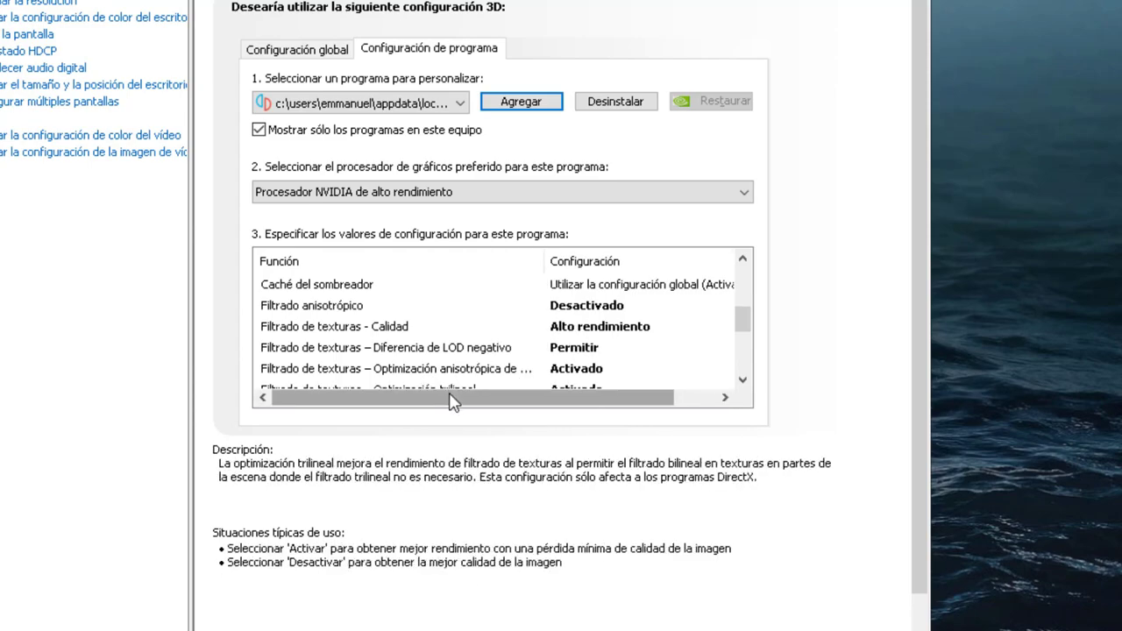
left_click(743, 380)
left_click(742, 380)
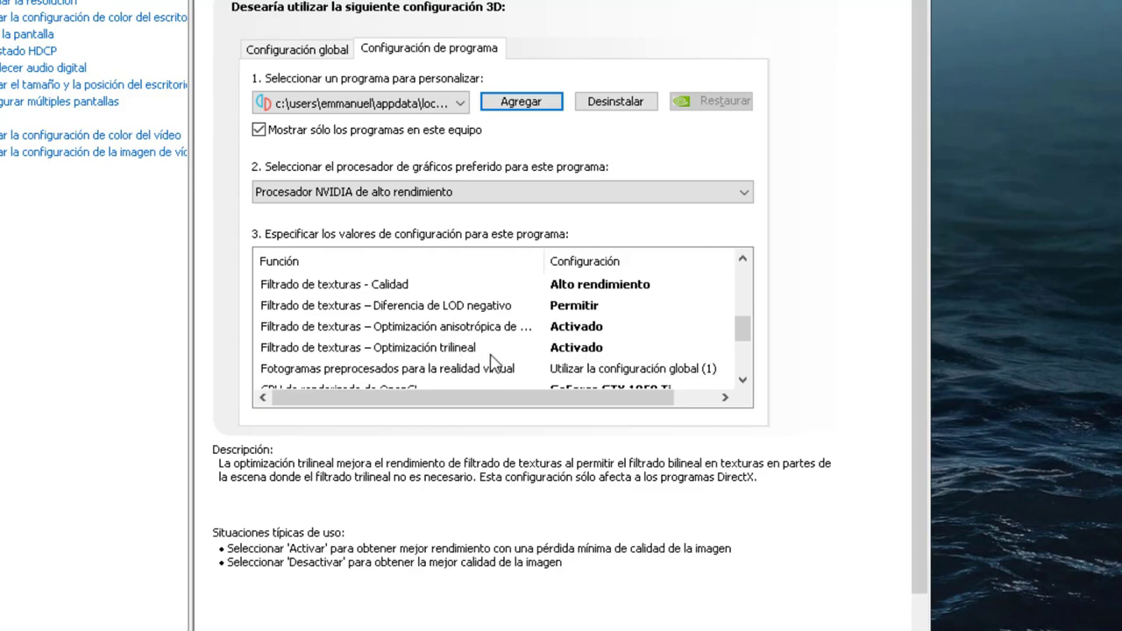
left_click(742, 380)
left_click(742, 380)
left_click(743, 379)
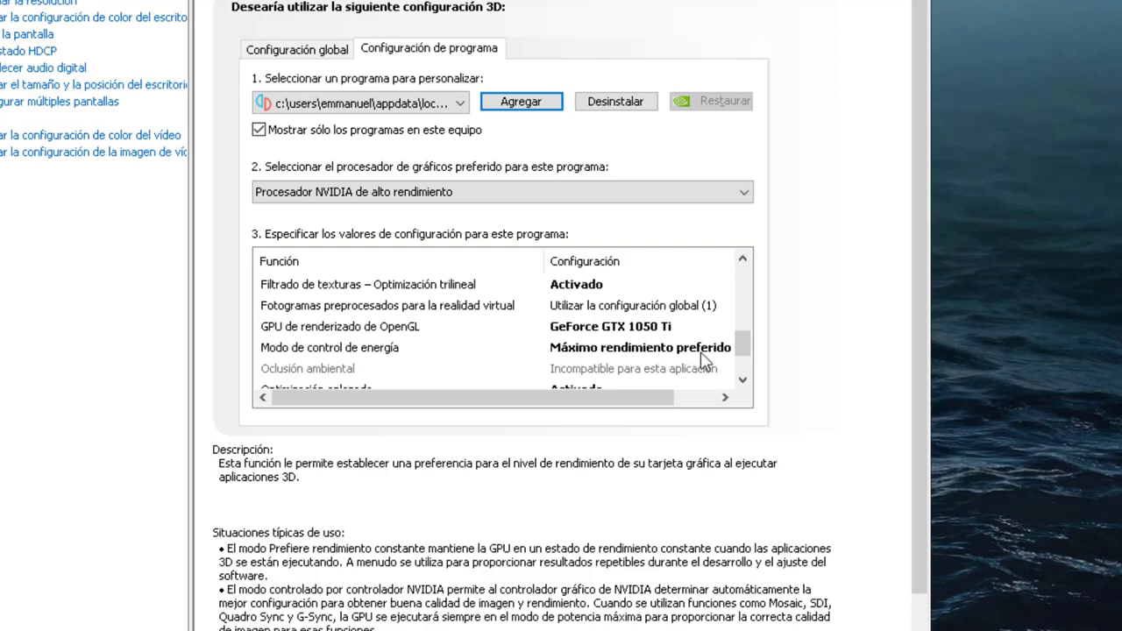
left_click(742, 379)
left_click(742, 379)
left_click(742, 381)
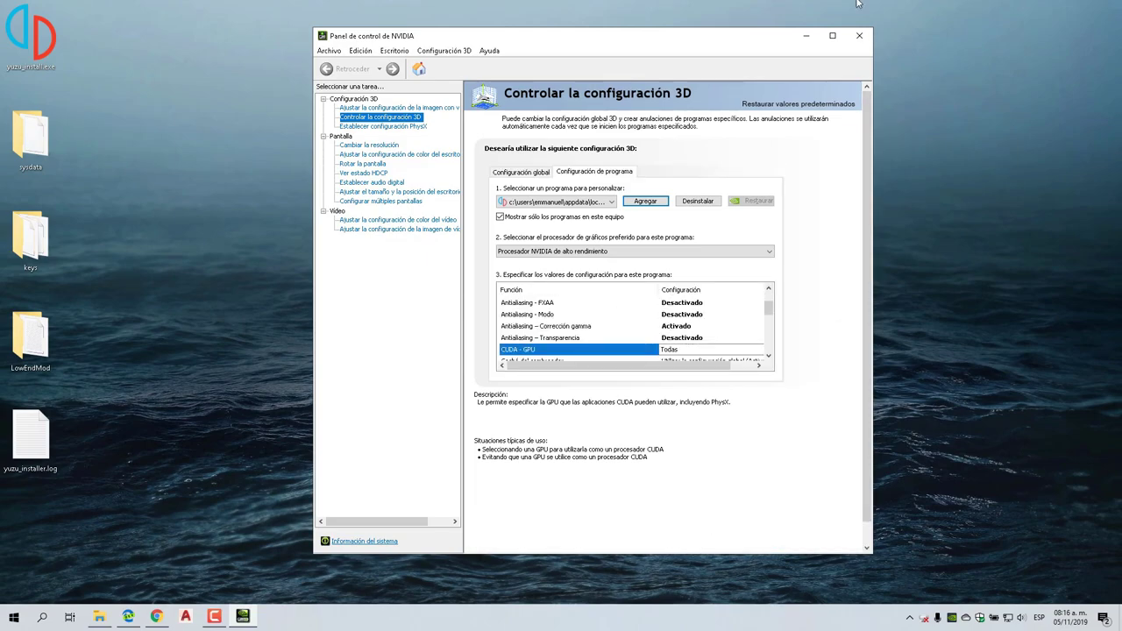
left_click(860, 36)
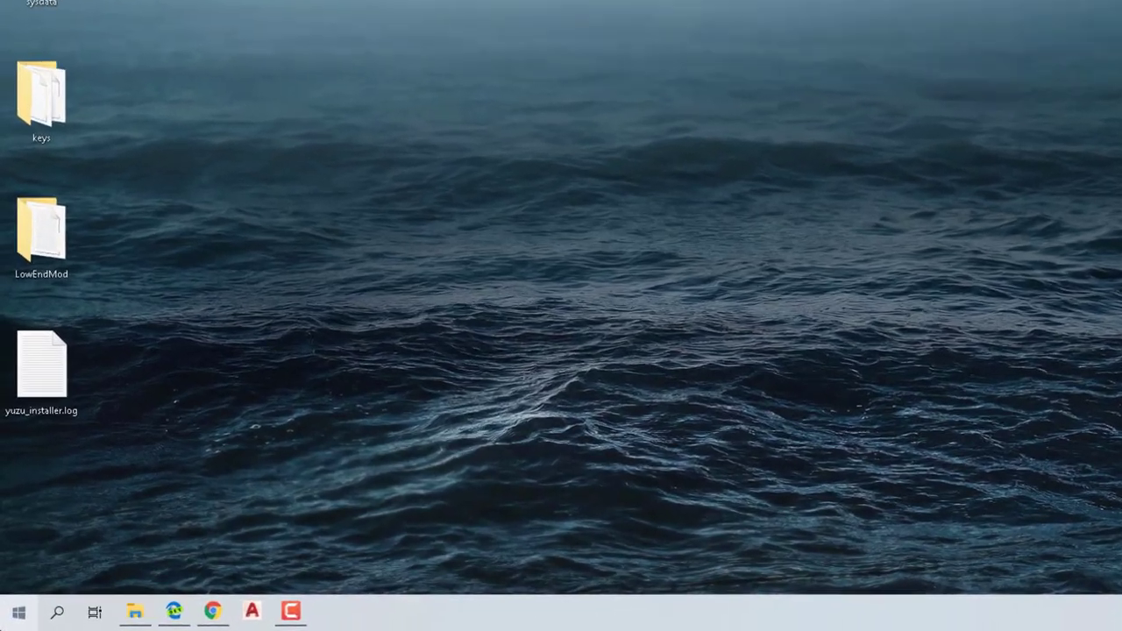
Open the Windows virtual memory settings from the performance options in the advanced system configuration.
right_click(13, 616)
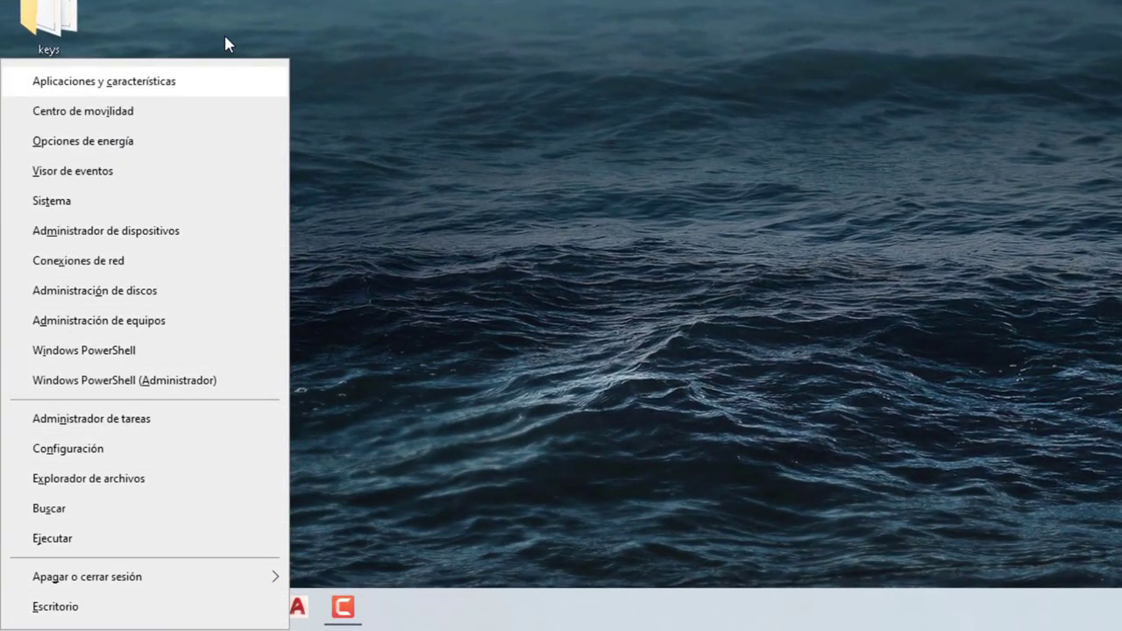
key("Escape")
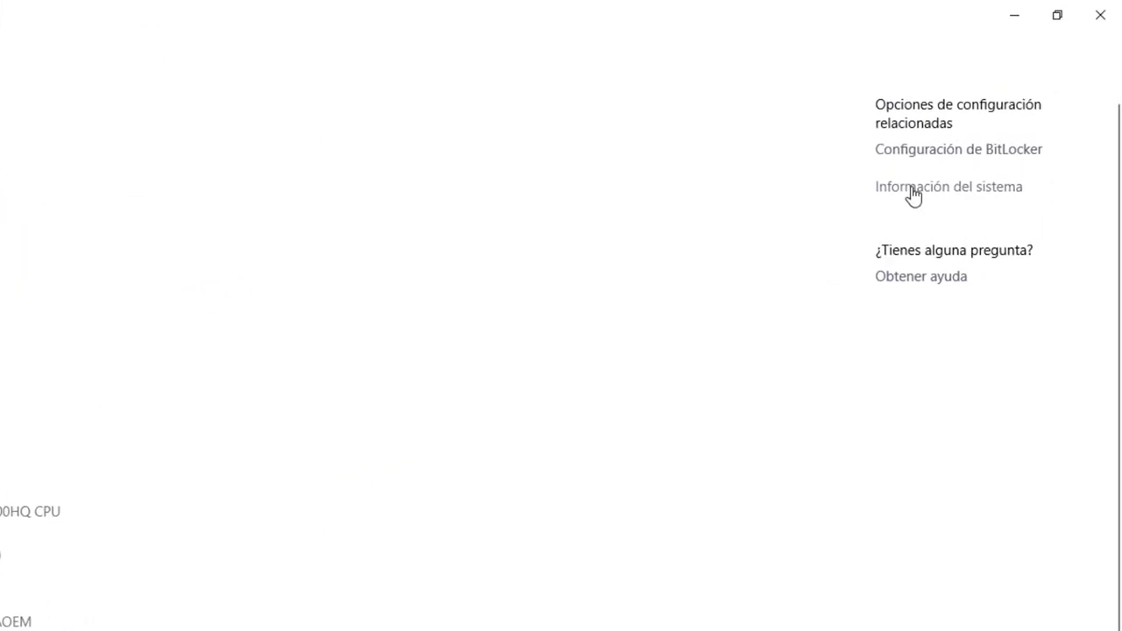
left_click(912, 195)
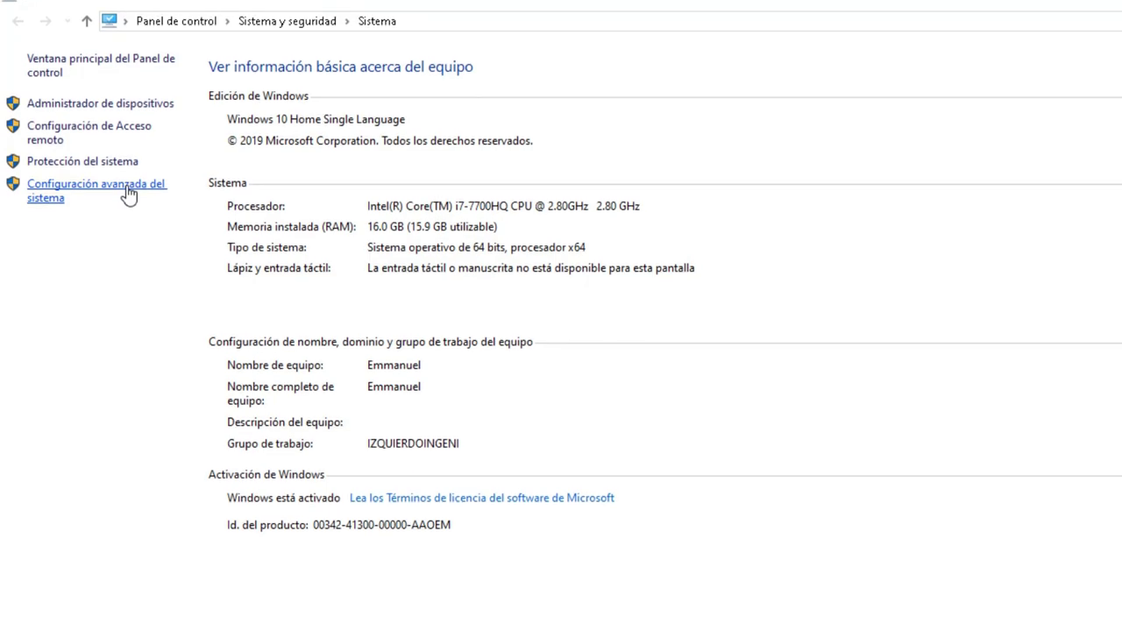
left_click(133, 201)
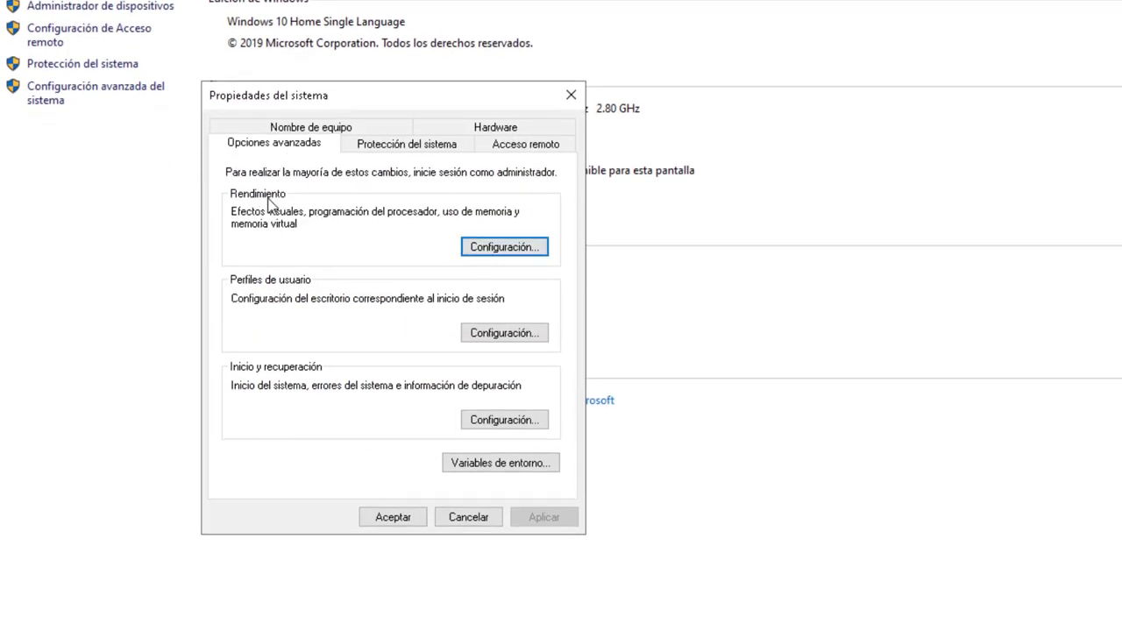
left_click(481, 242)
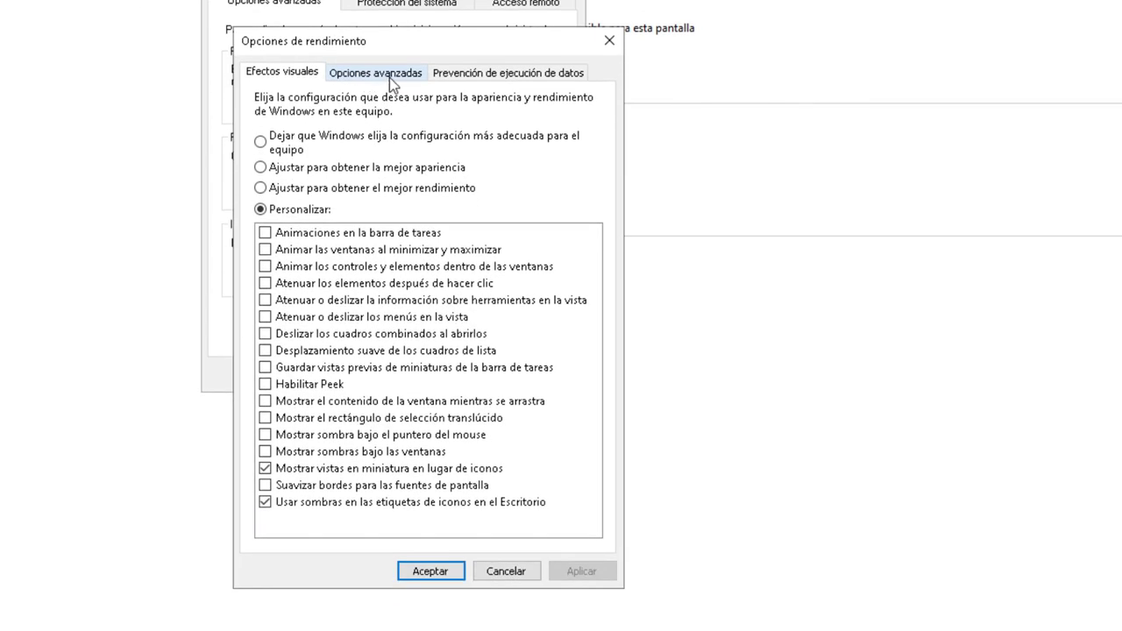
left_click(389, 77)
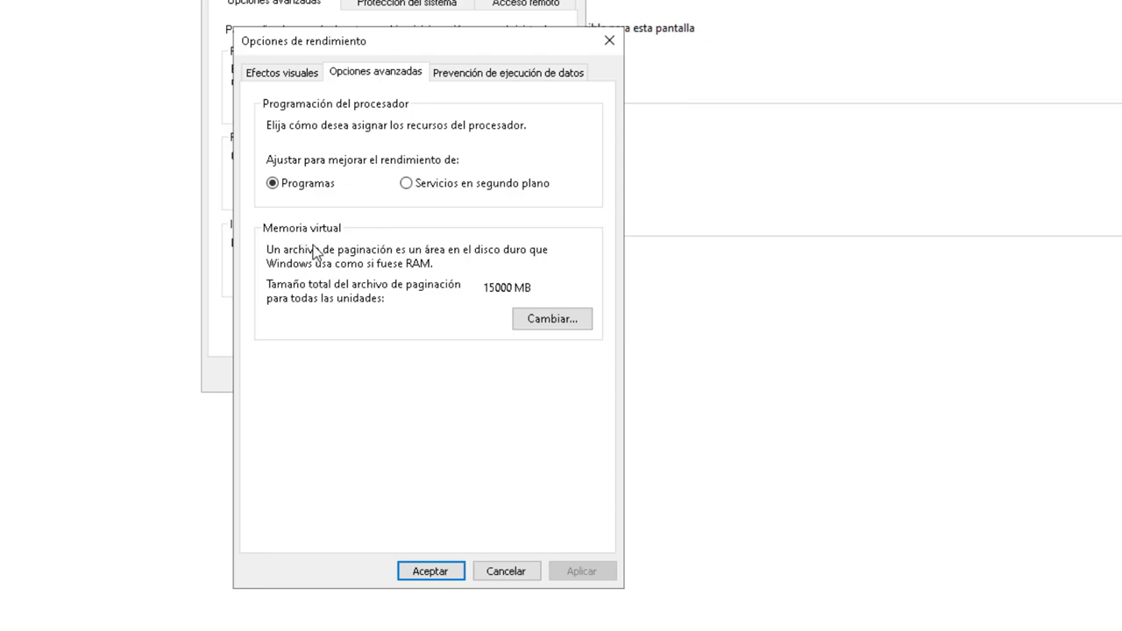
left_click(554, 323)
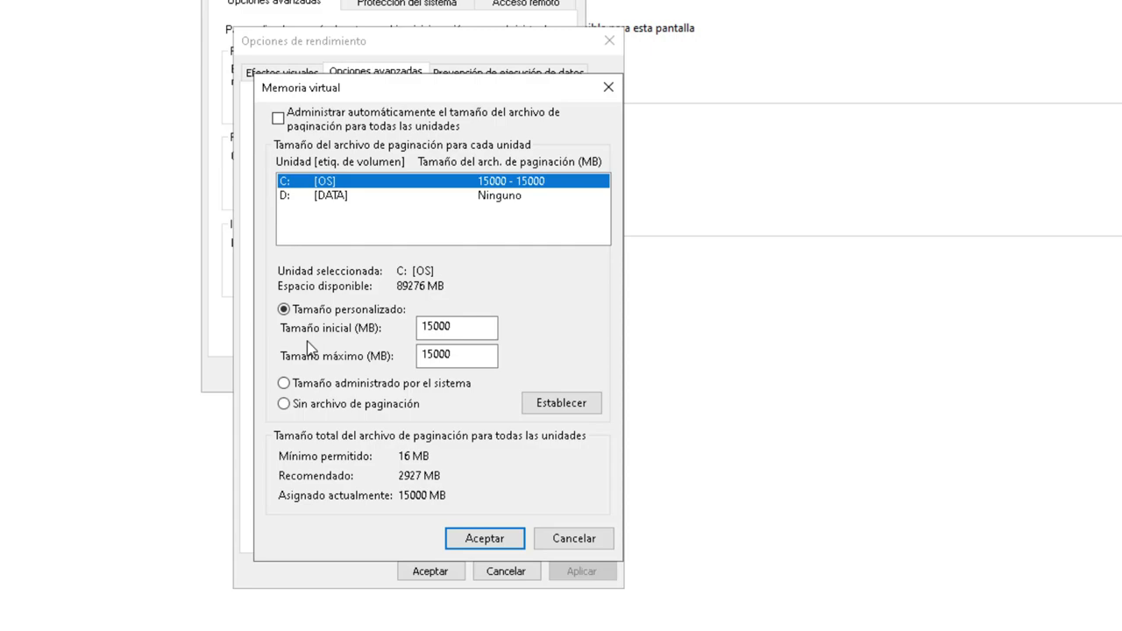
Set the C: drive's custom paging file size to 16000 MB, accept the changes and close the system windows.
double_click(470, 326)
left_click(484, 538)
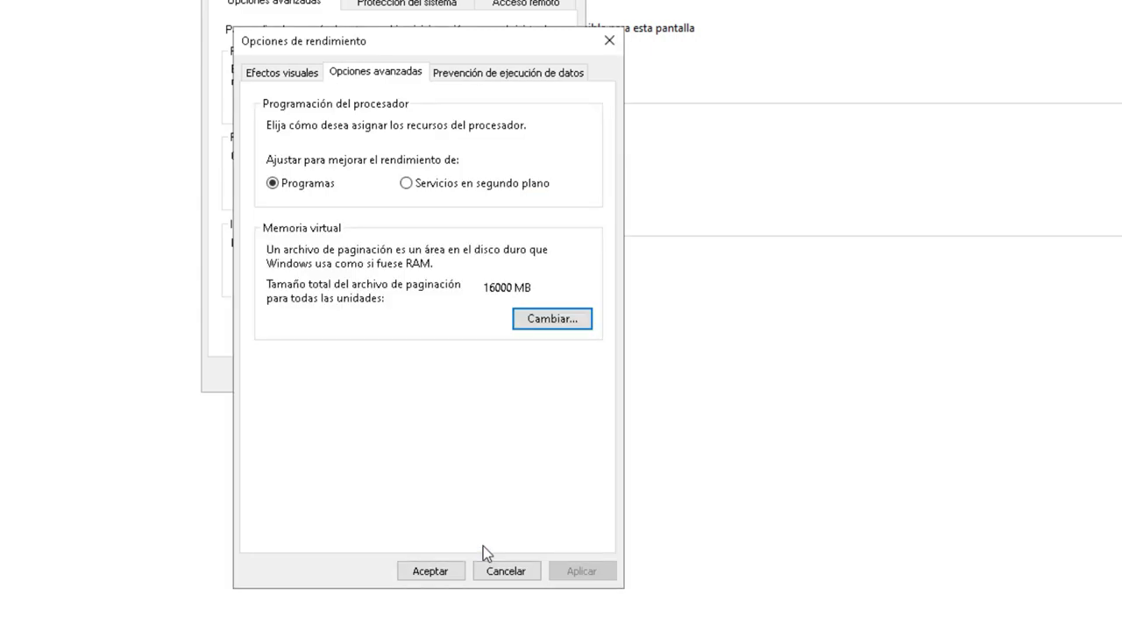
left_click(428, 571)
left_click(396, 381)
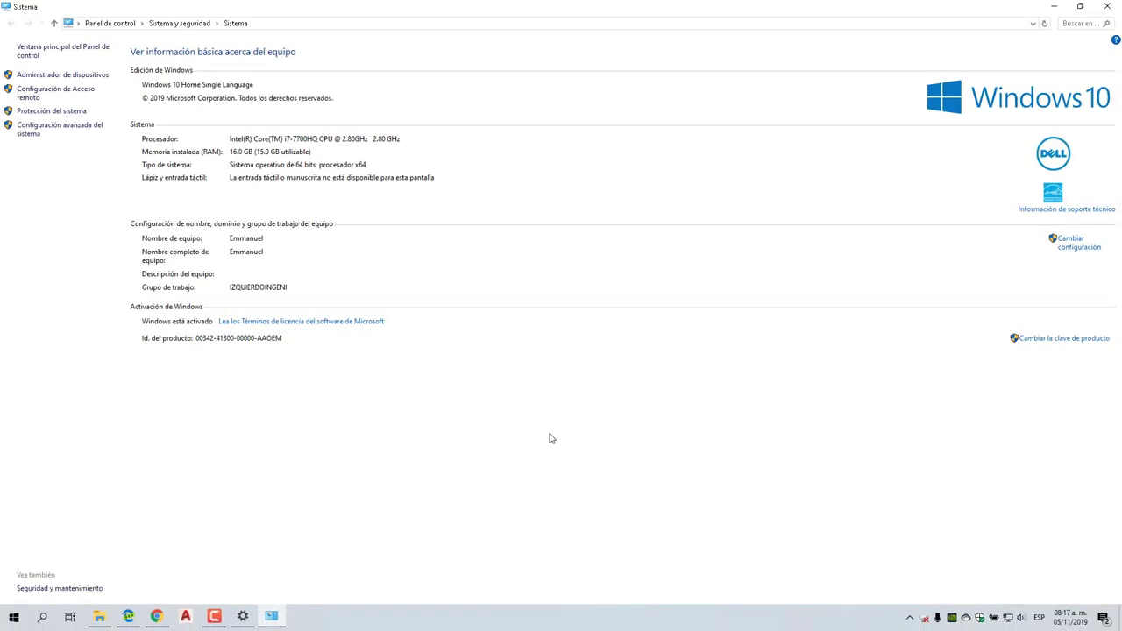
left_click(1109, 9)
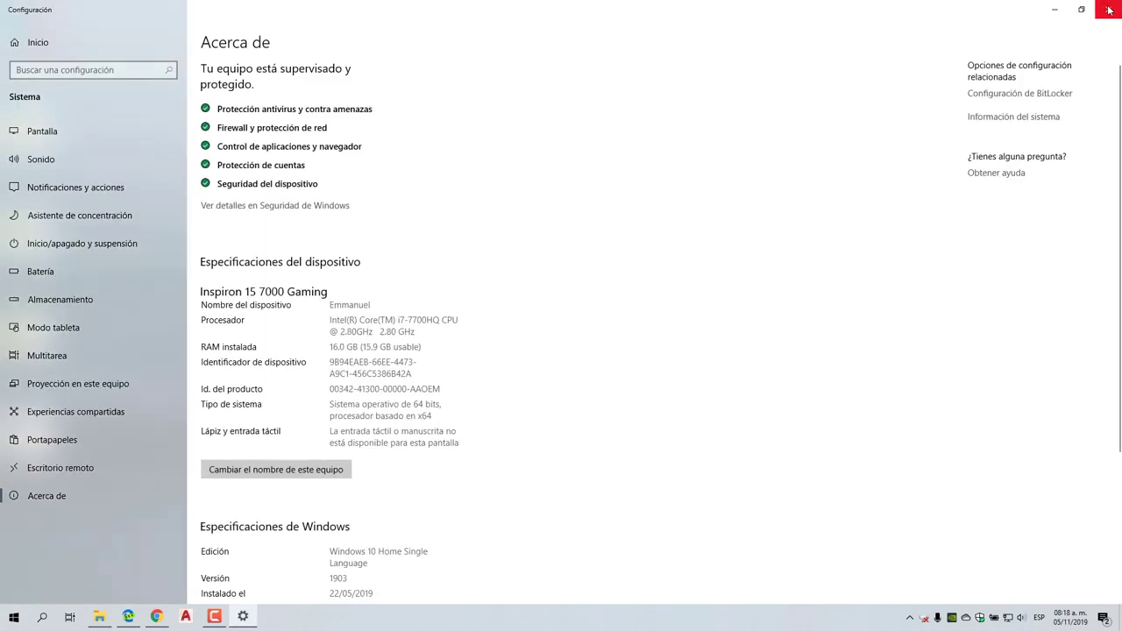
left_click(1108, 10)
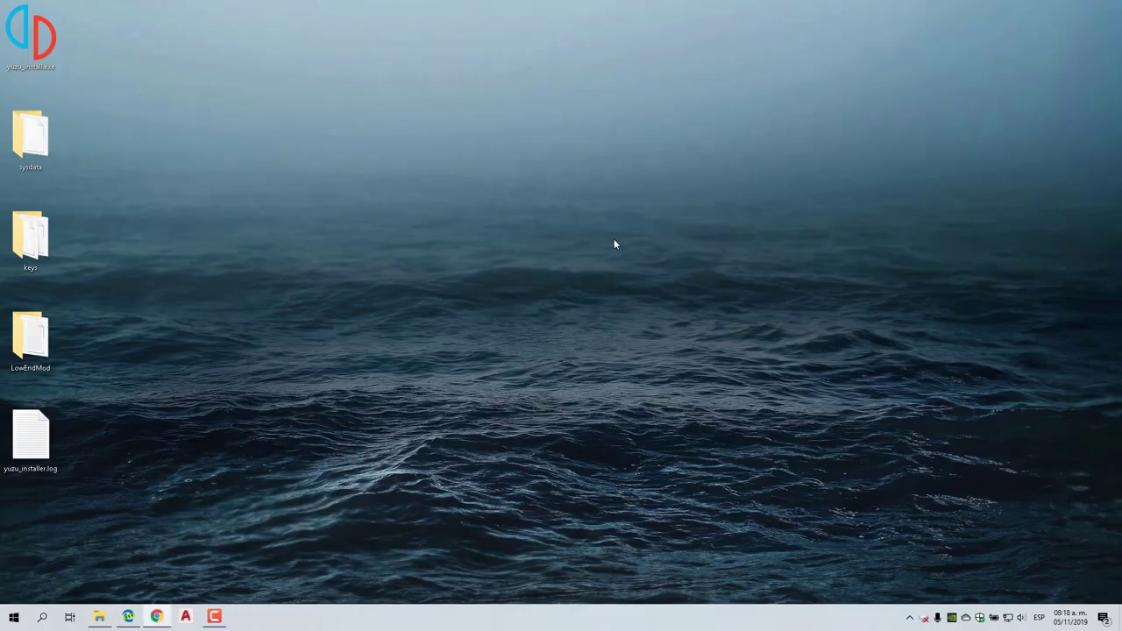